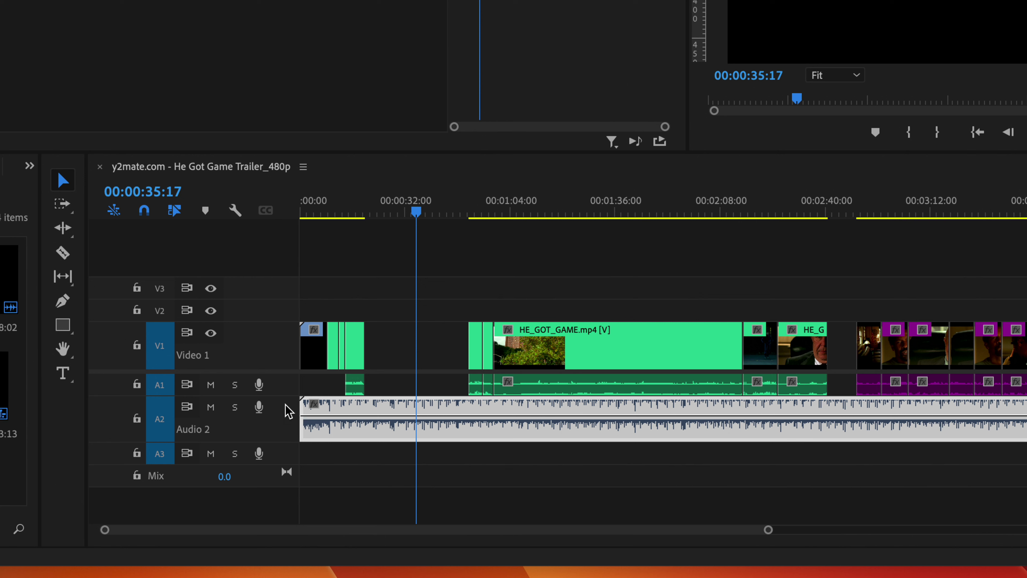
- Deselect the music clip and drag the track dividers so Audio 2 and Audio 1 show tall waveforms
{"action": "left_click", "coordinate": [335, 454]}
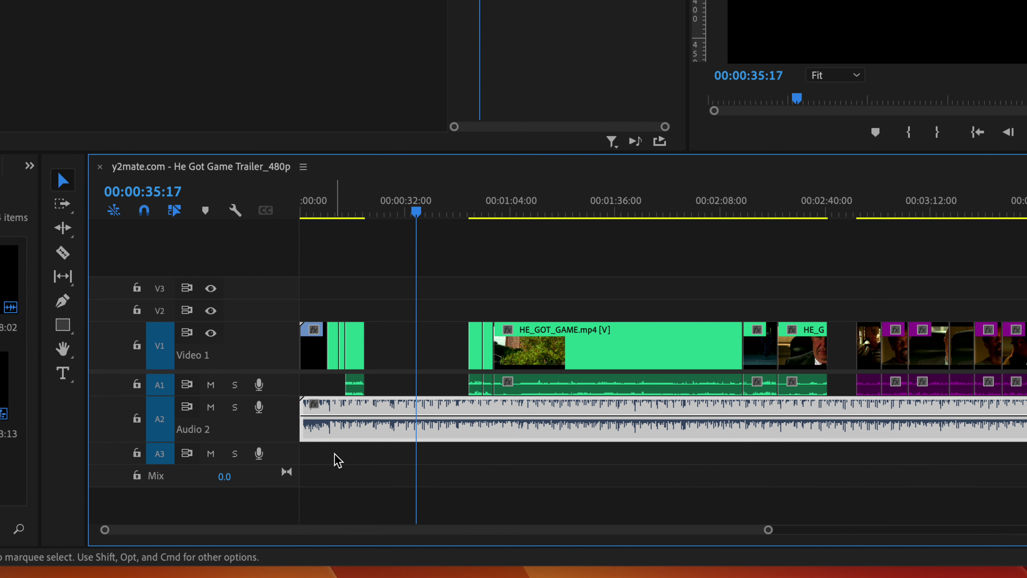
{"action": "left_click", "coordinate": [338, 459]}
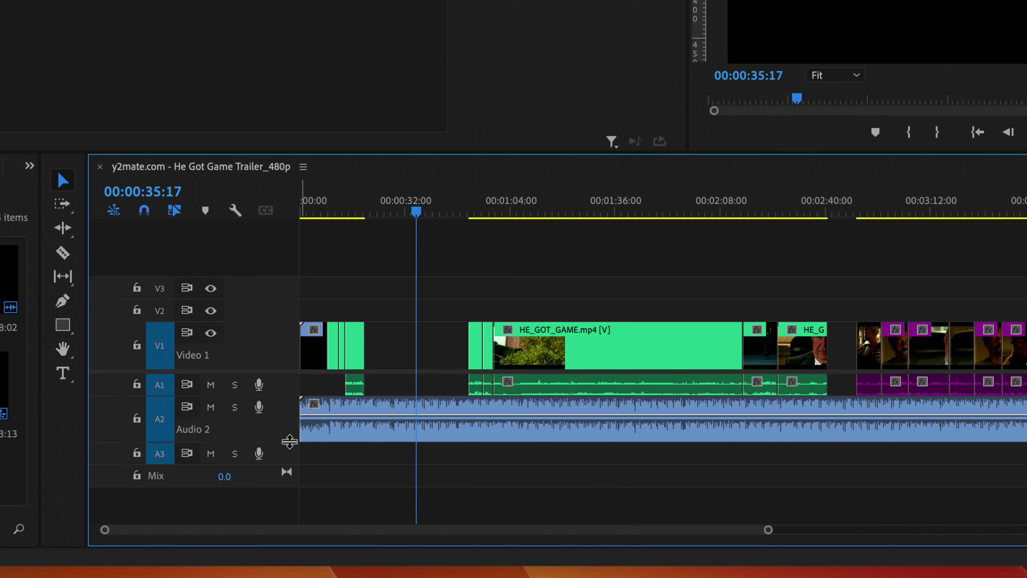
{"action": "left_click_drag", "start_coordinate": [289, 441], "coordinate": [290, 412]}
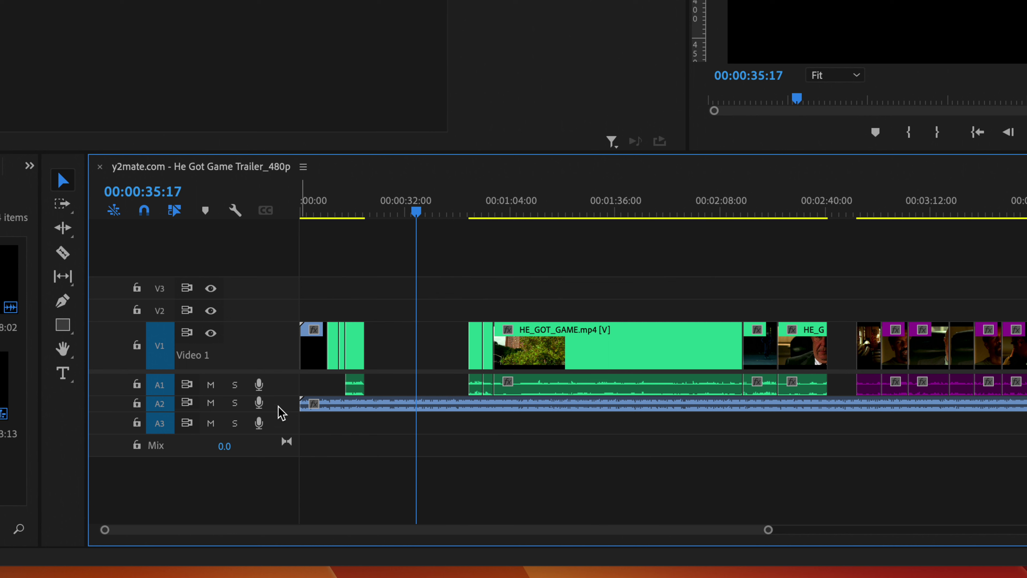
{"action": "double_click", "coordinate": [280, 416]}
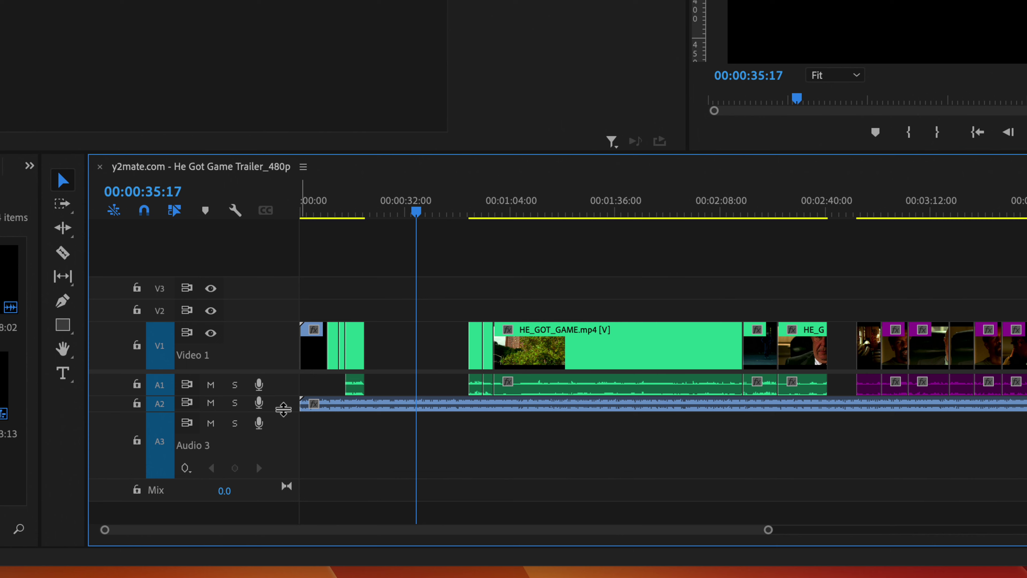
{"action": "left_click_drag", "start_coordinate": [283, 410], "coordinate": [280, 461]}
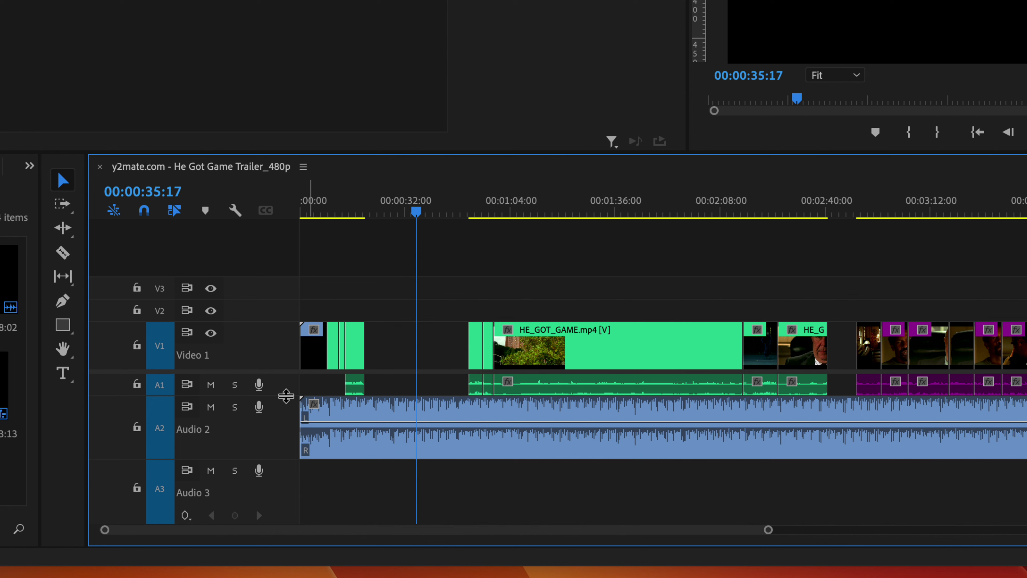
{"action": "left_click_drag", "start_coordinate": [286, 404], "coordinate": [291, 428]}
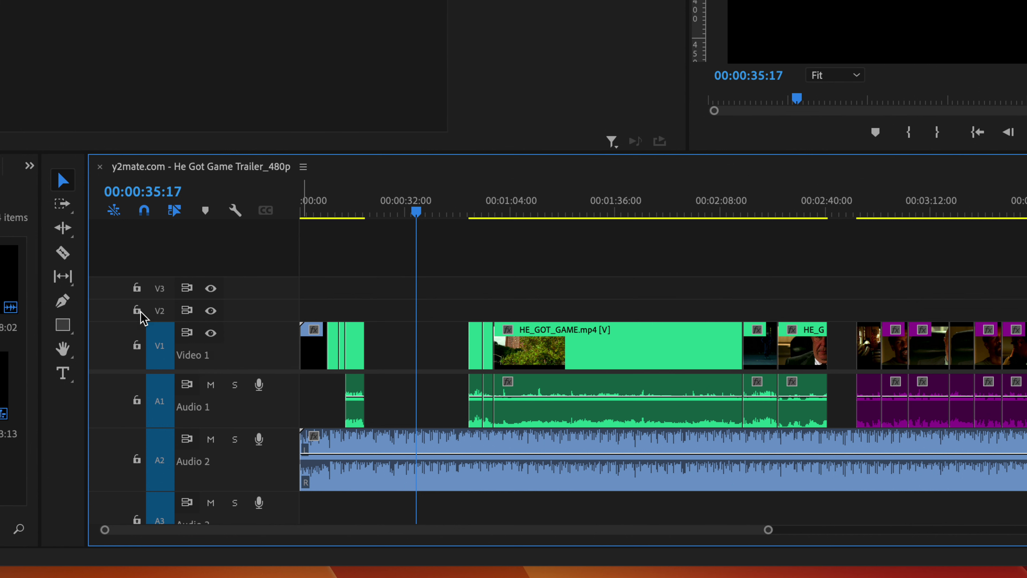
- Switch to the Pen tool and play the trailer from the start with volume raised
{"action": "left_click", "coordinate": [63, 304]}
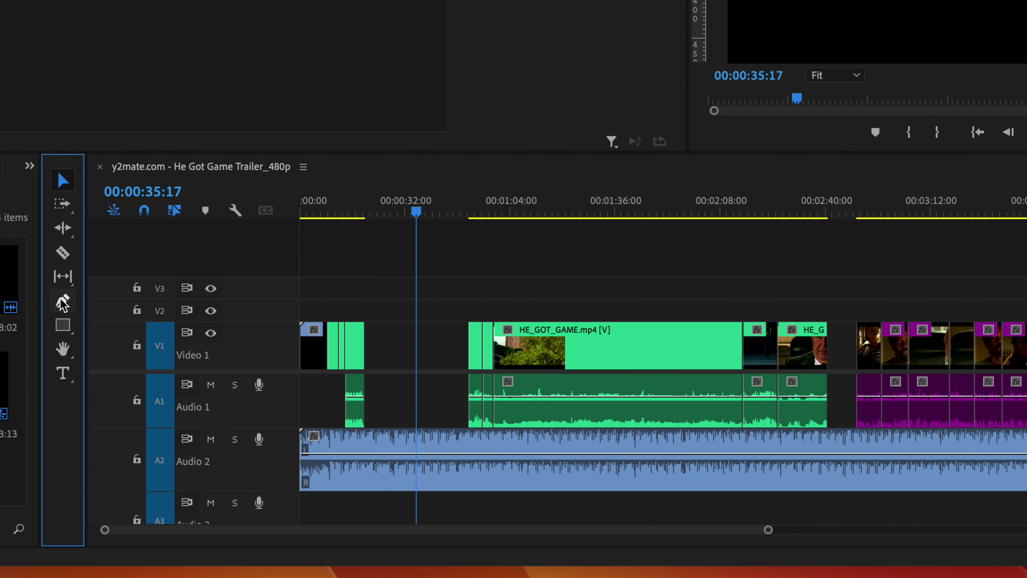
{"action": "left_click", "coordinate": [62, 303]}
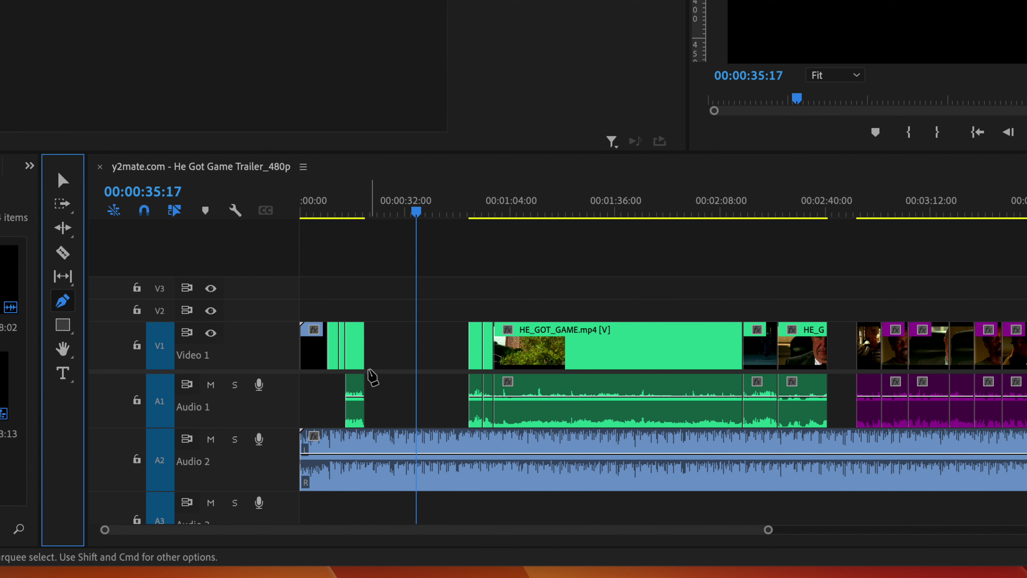
{"action": "left_click_drag", "start_coordinate": [416, 208], "coordinate": [294, 221]}
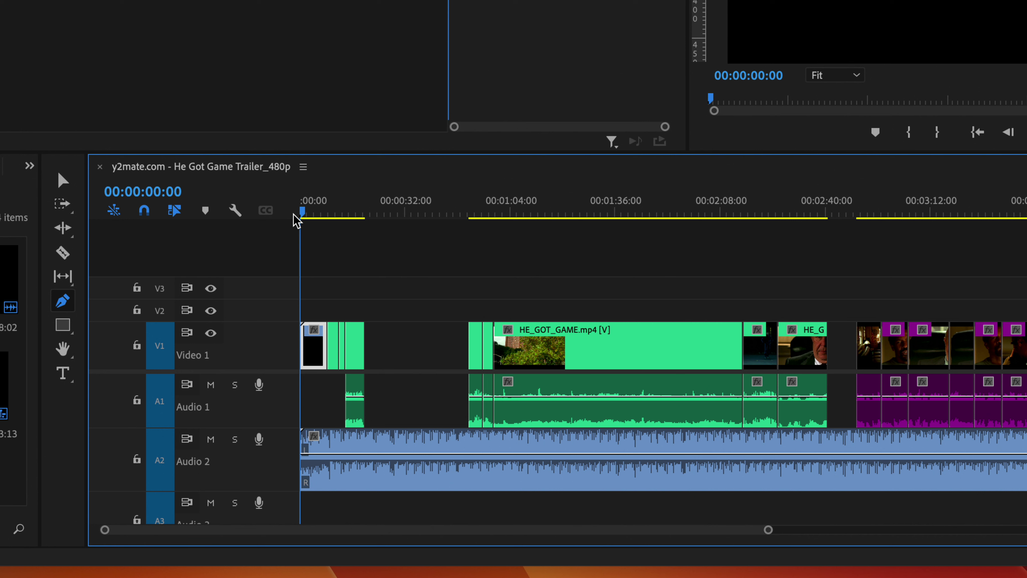
{"action": "key", "text": "space"}
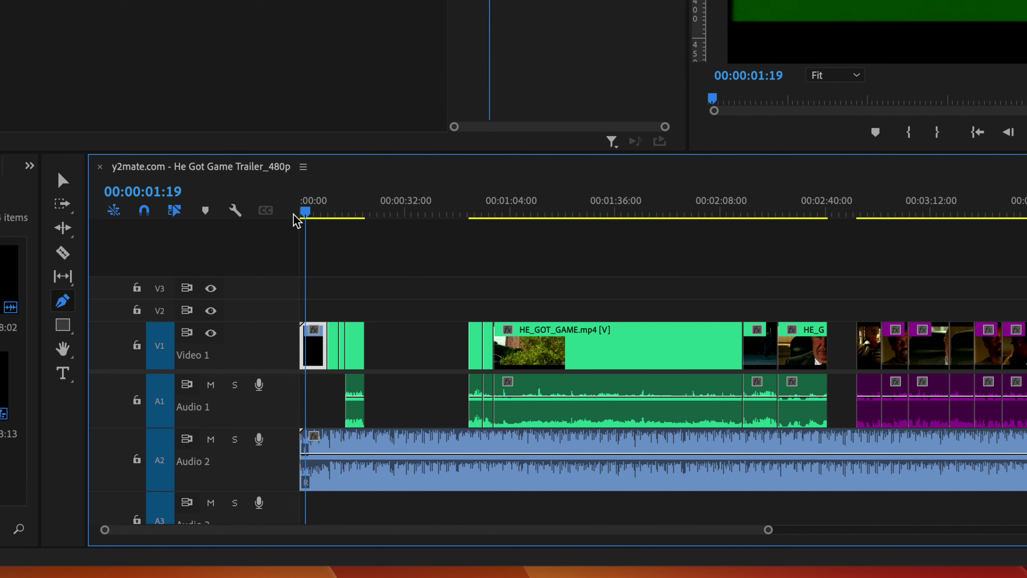
{"action": "key", "text": "XF86AudioRaiseVolume"}
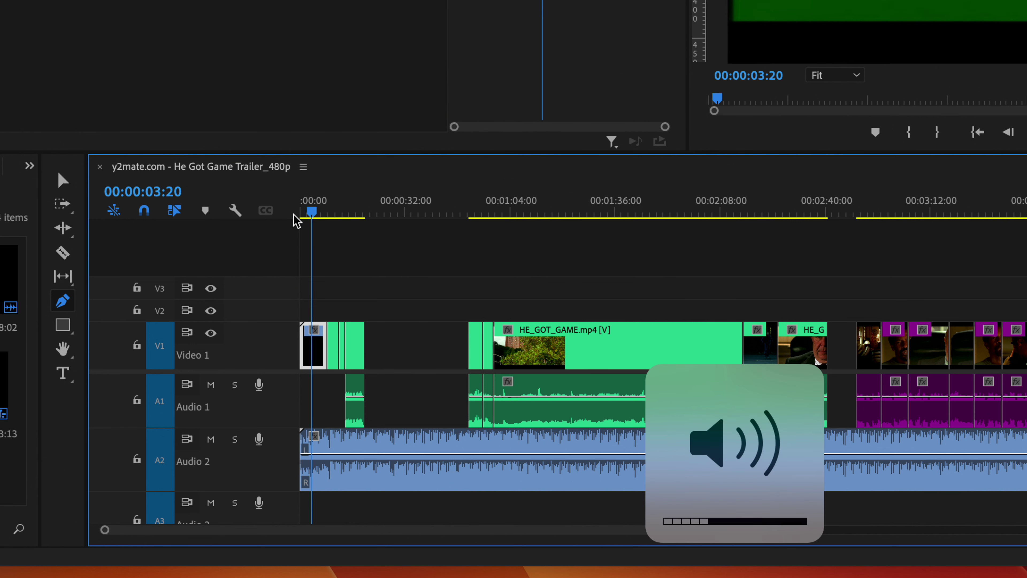
{"action": "key", "text": "XF86AudioRaiseVolume"}
{"action": "key", "text": "XF86AudioRaiseVolume"}
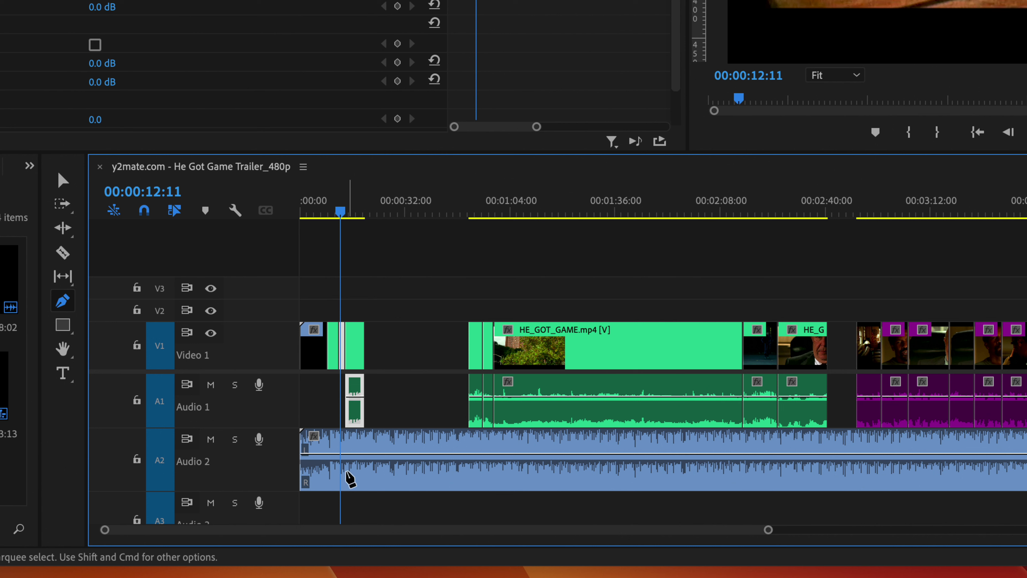
- Add volume keyframes on the Audio 2 music clip near 12 seconds
{"action": "left_click", "coordinate": [340, 454]}
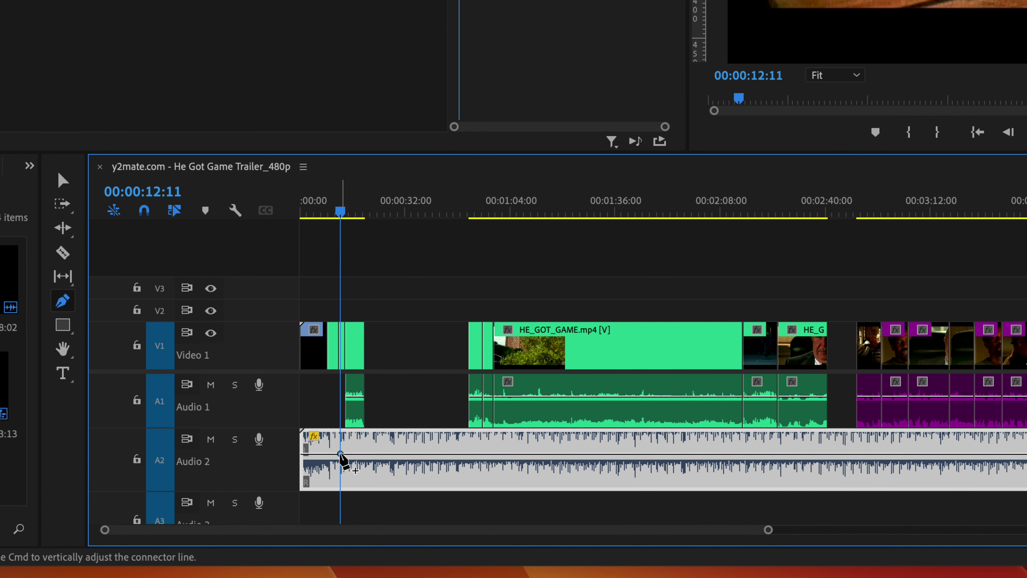
{"action": "left_click", "coordinate": [372, 453]}
{"action": "left_click", "coordinate": [362, 454]}
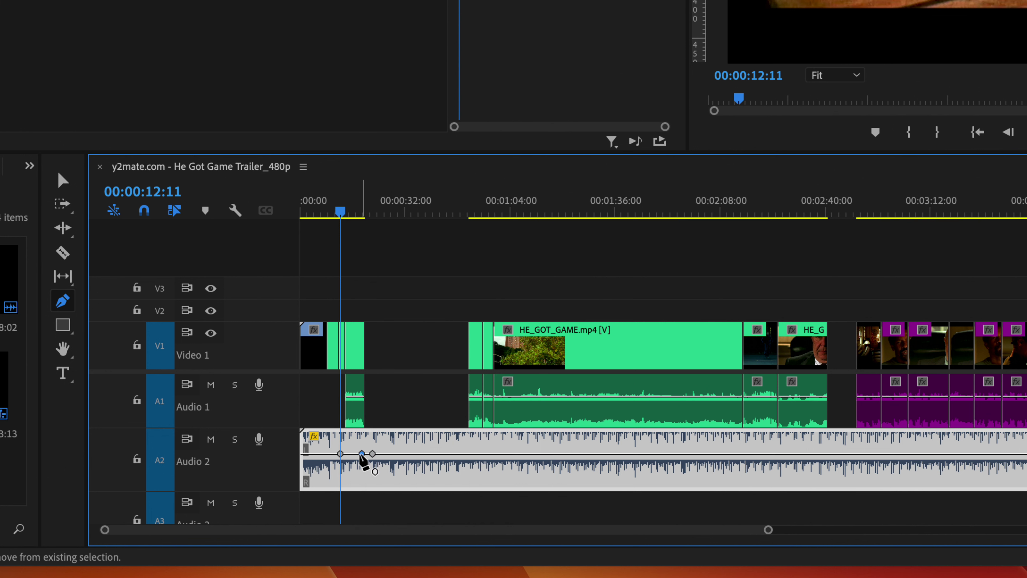
- Add another music keyframe, pull it down with the Selection tool, and preview the dip
{"action": "left_click", "coordinate": [352, 454]}
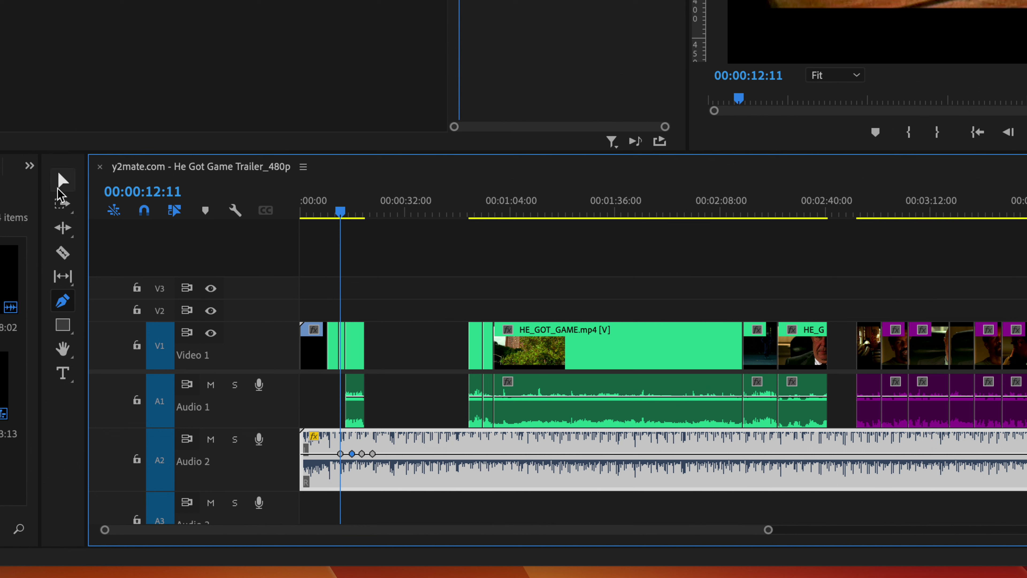
{"action": "left_click", "coordinate": [61, 183]}
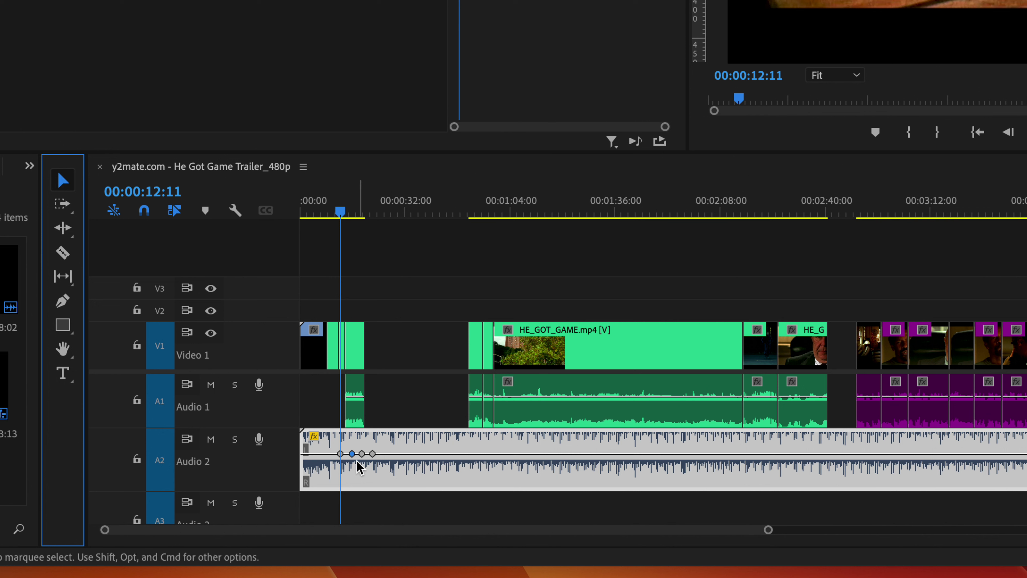
{"action": "left_click_drag", "start_coordinate": [352, 454], "coordinate": [363, 484]}
{"action": "left_click", "coordinate": [337, 212]}
{"action": "left_click_drag", "start_coordinate": [337, 213], "coordinate": [334, 213]}
{"action": "key", "text": "space"}
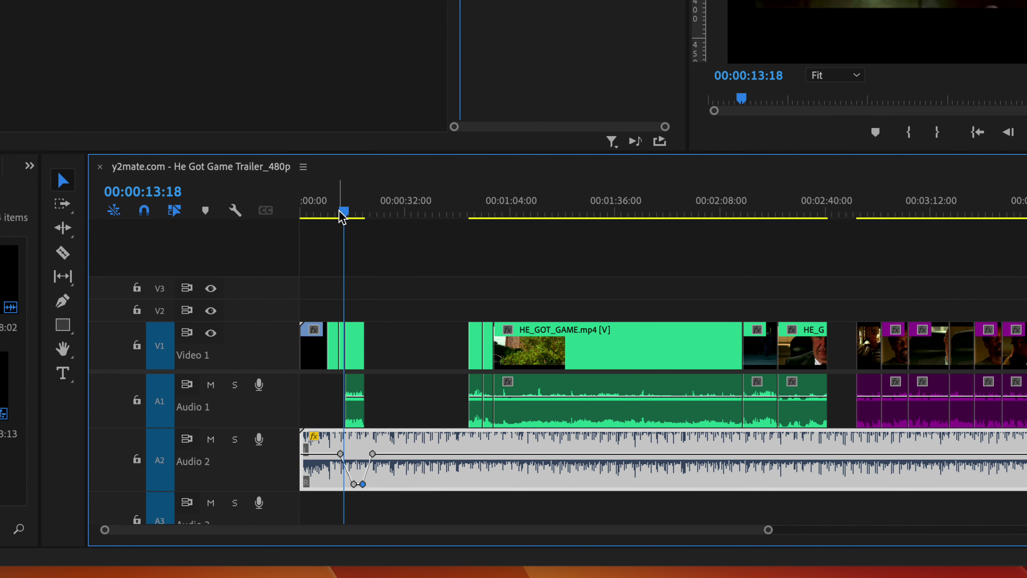
- Fine-tune the low music keyframes to about -23.6 dB and replay the 16–19 second dip
{"action": "left_click_drag", "start_coordinate": [354, 483], "coordinate": [354, 473]}
{"action": "left_click", "coordinate": [363, 484]}
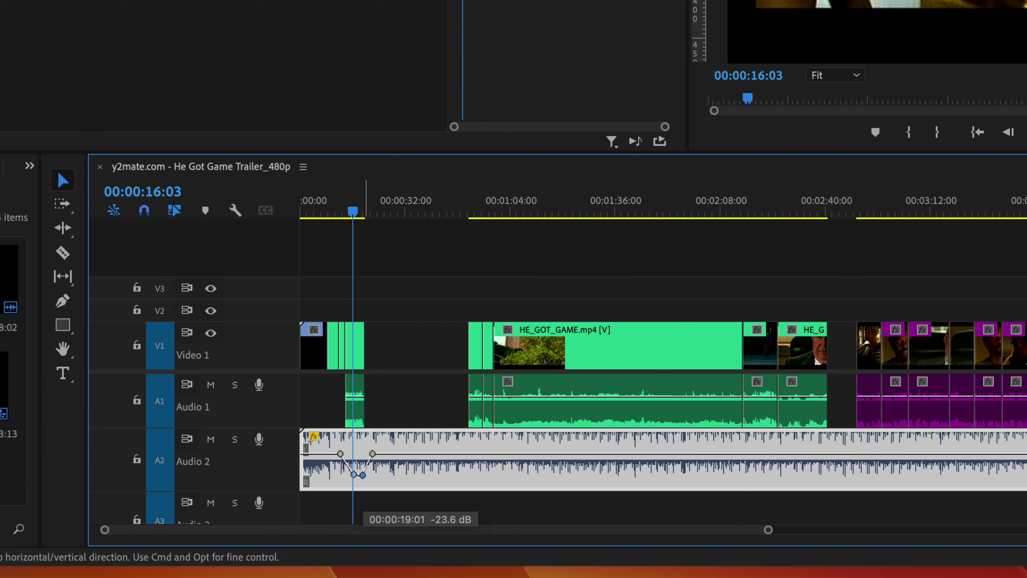
{"action": "left_click_drag", "start_coordinate": [352, 213], "coordinate": [343, 218]}
{"action": "key", "text": "space"}
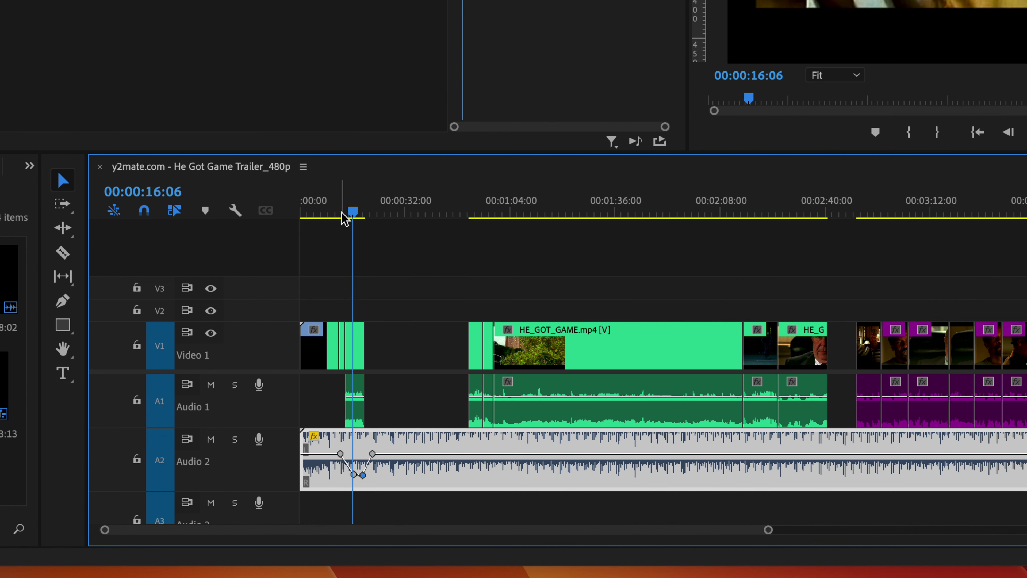
{"action": "key", "text": "space"}
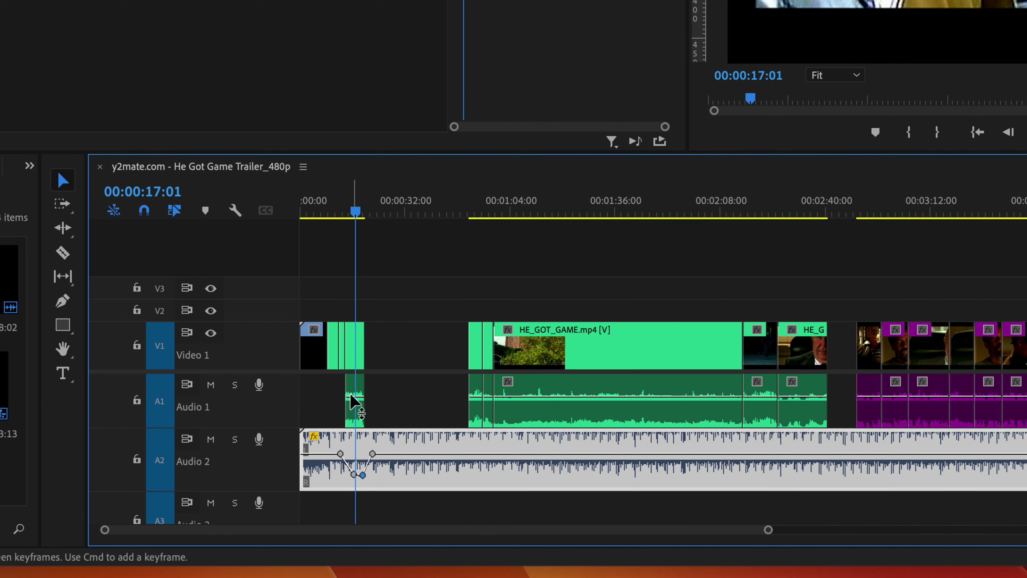
- Add keyframes on the Audio 1 dialogue clip, raise the middle one to about 15 dB, and play it back
{"action": "left_click", "coordinate": [62, 303]}
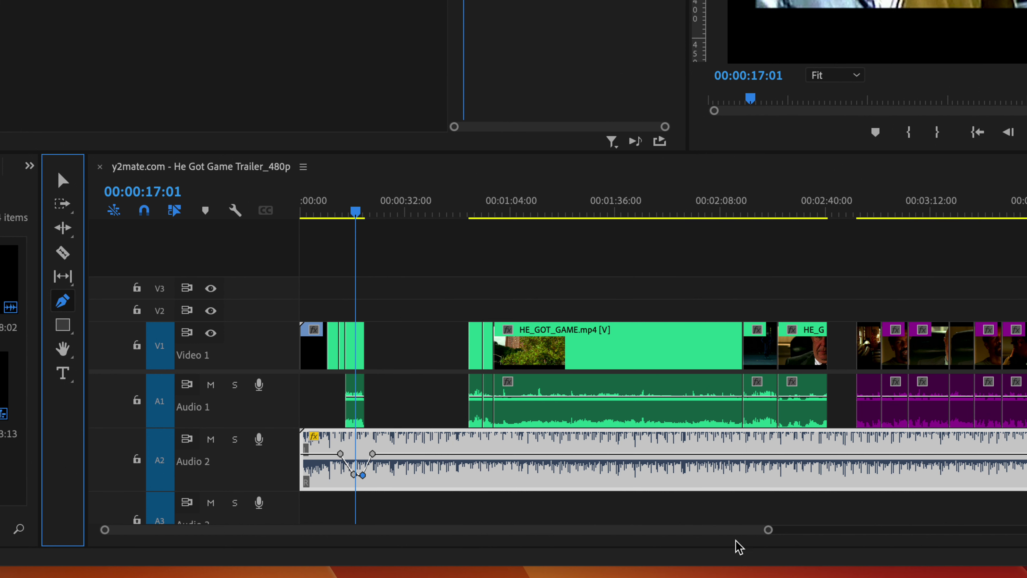
{"action": "left_click_drag", "start_coordinate": [768, 530], "coordinate": [592, 533]}
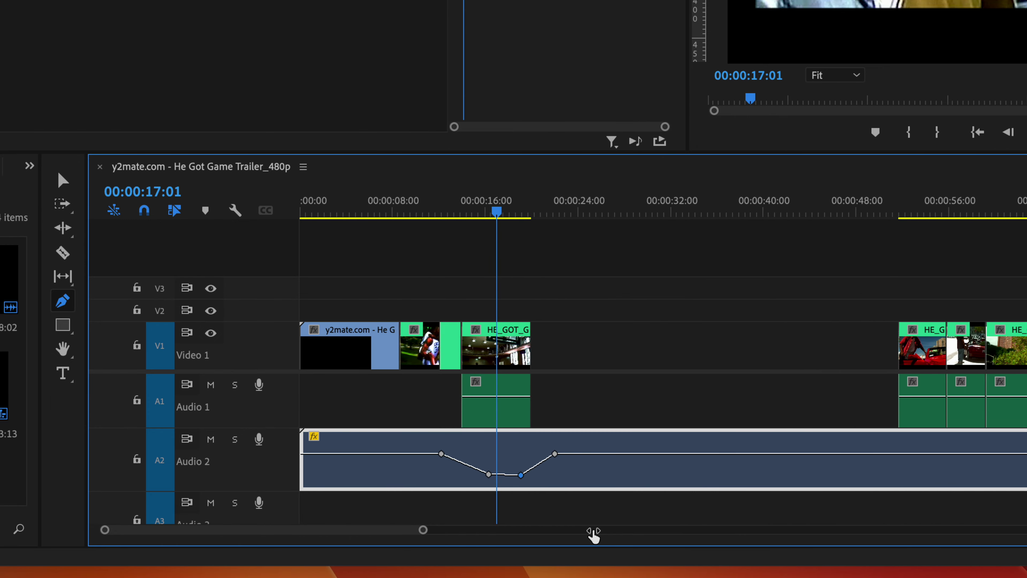
{"action": "left_click", "coordinate": [491, 397]}
{"action": "left_click", "coordinate": [541, 396]}
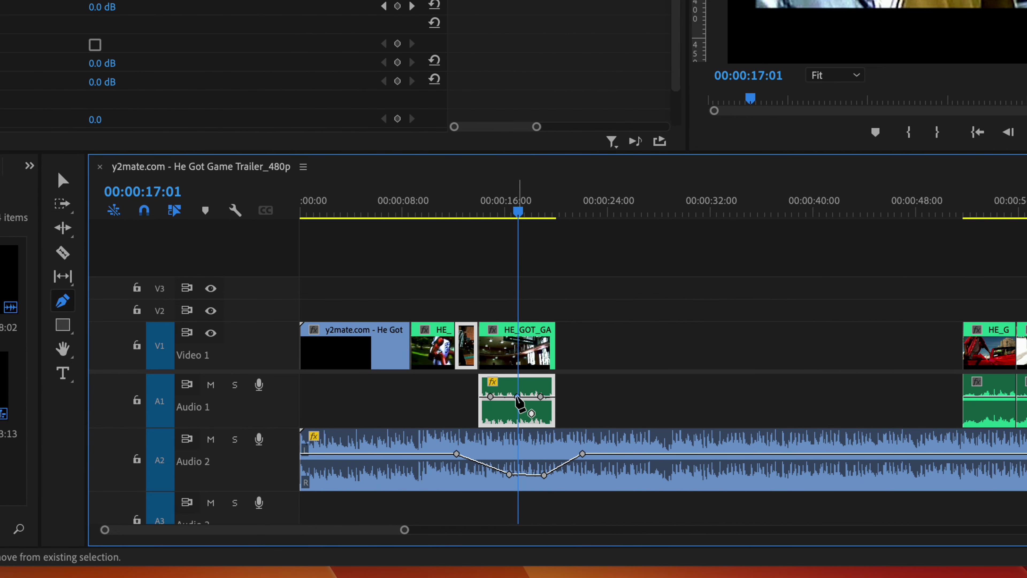
{"action": "left_click_drag", "start_coordinate": [517, 397], "coordinate": [518, 382]}
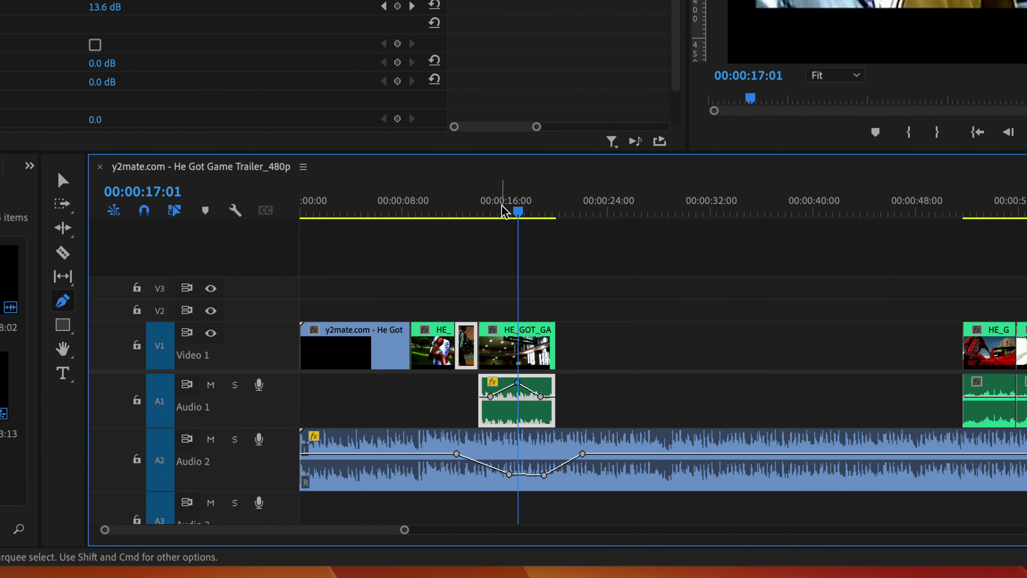
{"action": "left_click_drag", "start_coordinate": [504, 211], "coordinate": [460, 216]}
{"action": "key", "text": "space"}
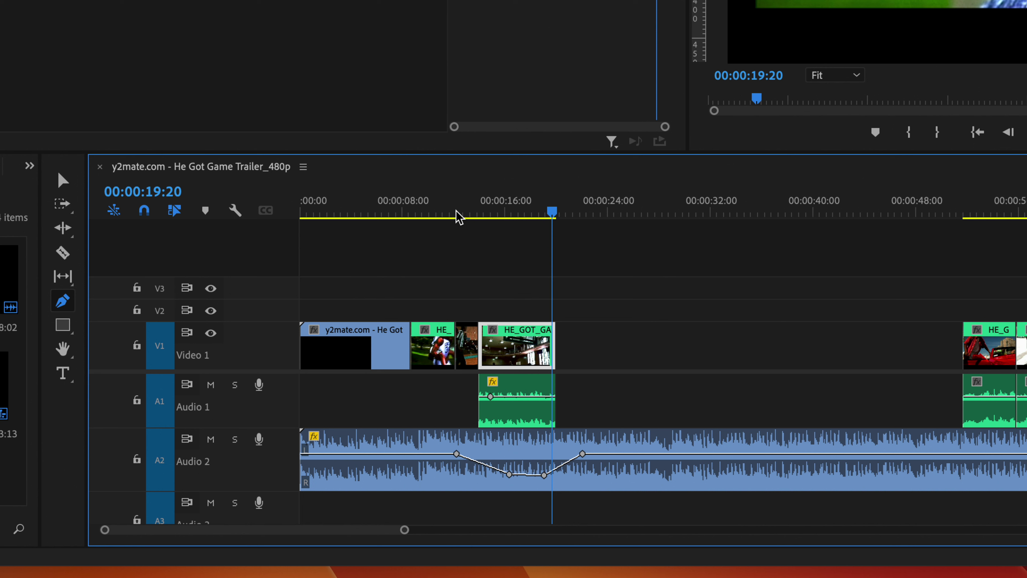
- Undo the Audio 1 keyframe changes and return to the Selection tool
{"action": "key", "text": "ctrl+z"}
{"action": "key", "text": "ctrl+z"}
{"action": "key", "text": "ctrl+z"}
{"action": "key", "text": "ctrl+z"}
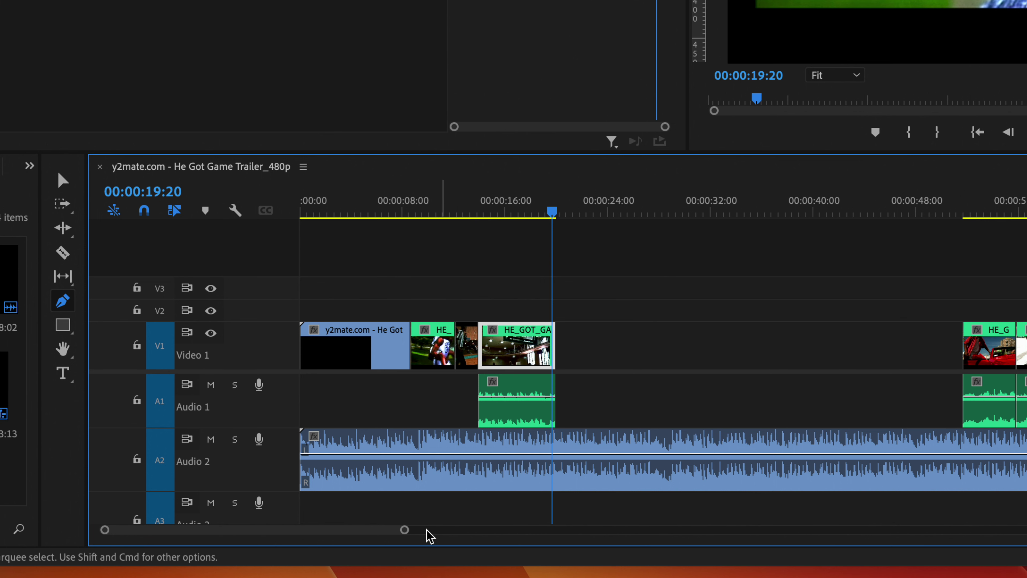
{"action": "left_click_drag", "start_coordinate": [405, 530], "coordinate": [583, 530]}
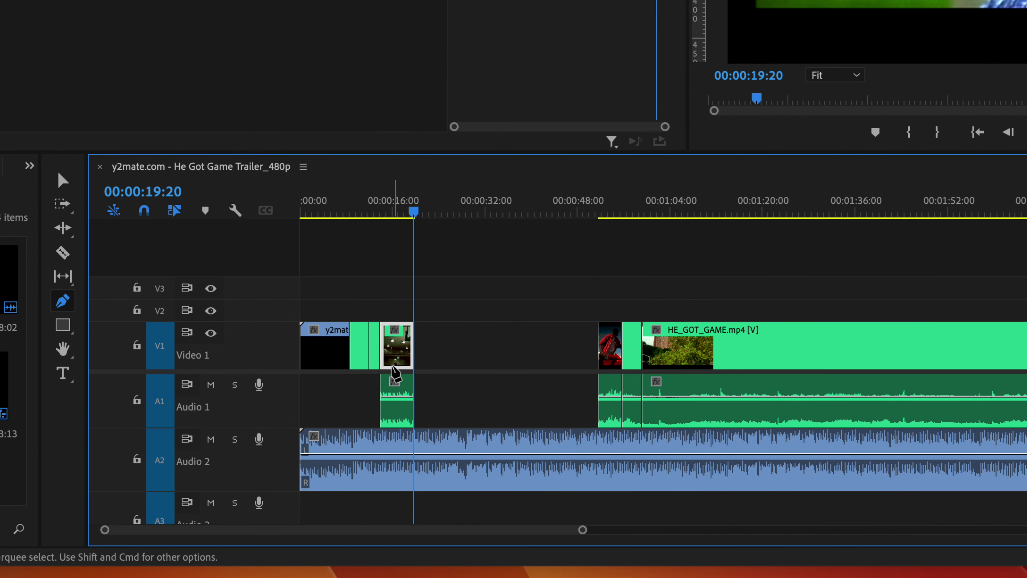
{"action": "left_click", "coordinate": [62, 183]}
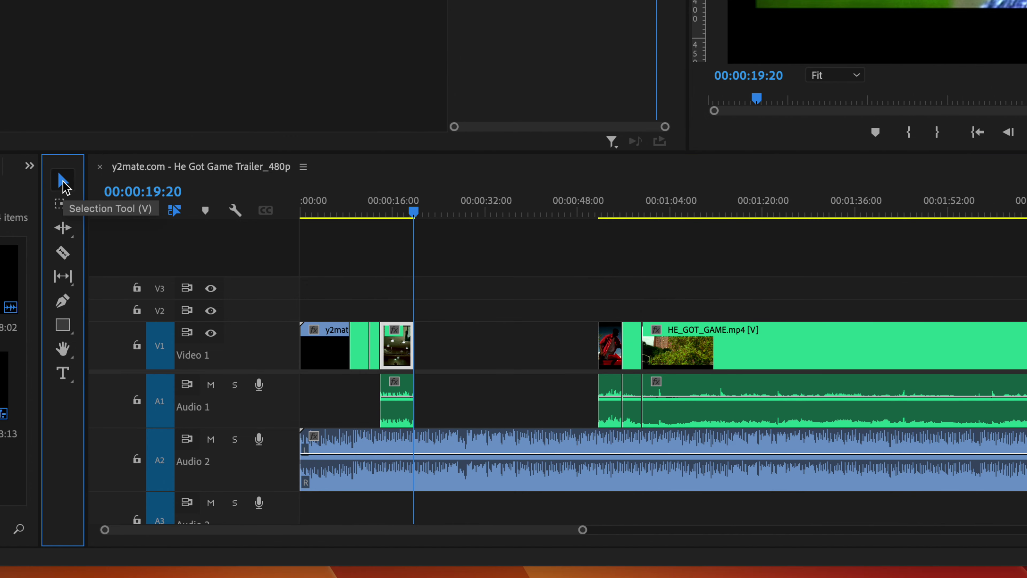
- Turn off linked selection, select the short Audio 1 clip on its own, and scrub through it
{"action": "left_click", "coordinate": [406, 395]}
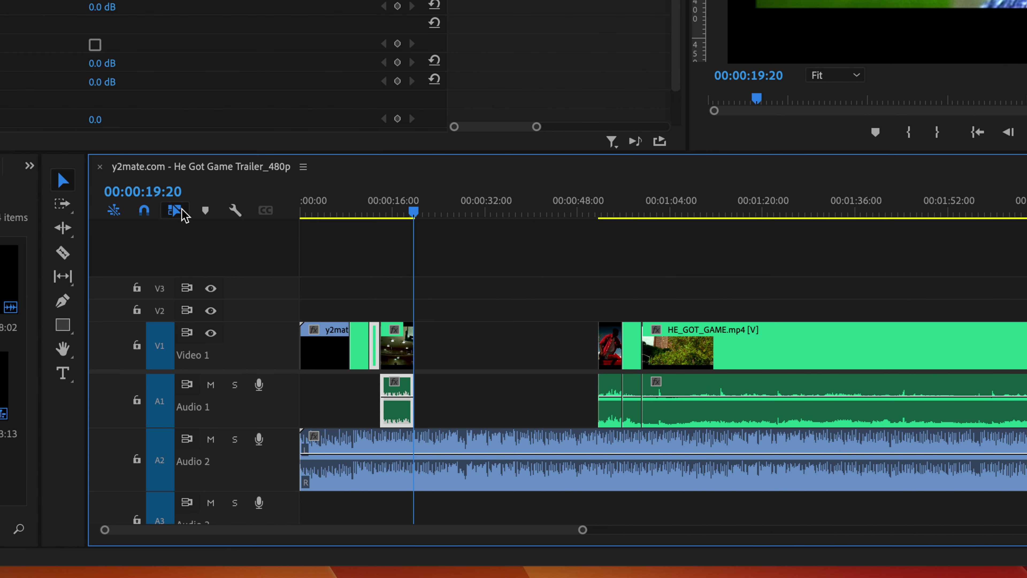
{"action": "left_click", "coordinate": [180, 217]}
{"action": "left_click", "coordinate": [453, 382]}
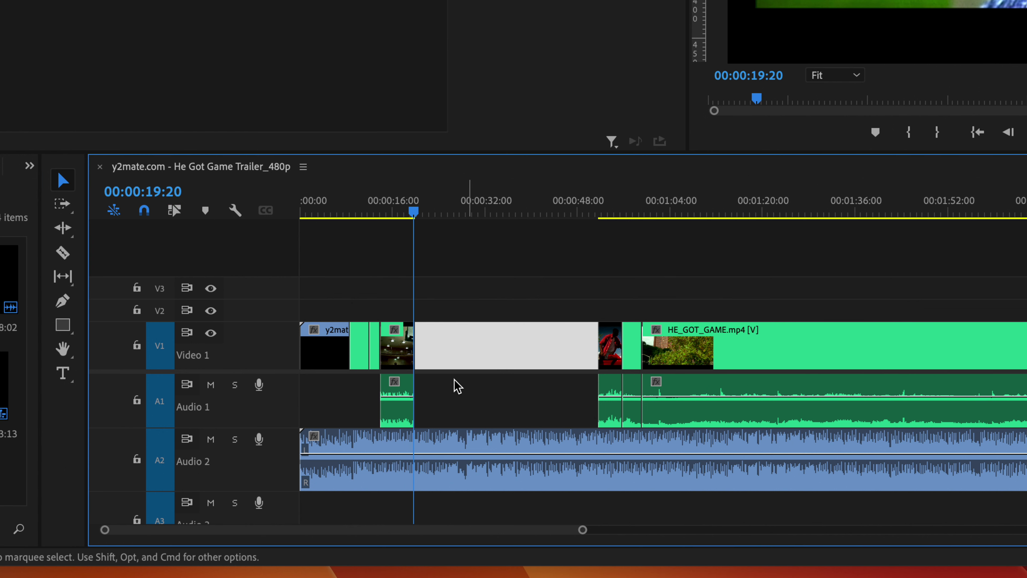
{"action": "left_click", "coordinate": [395, 391]}
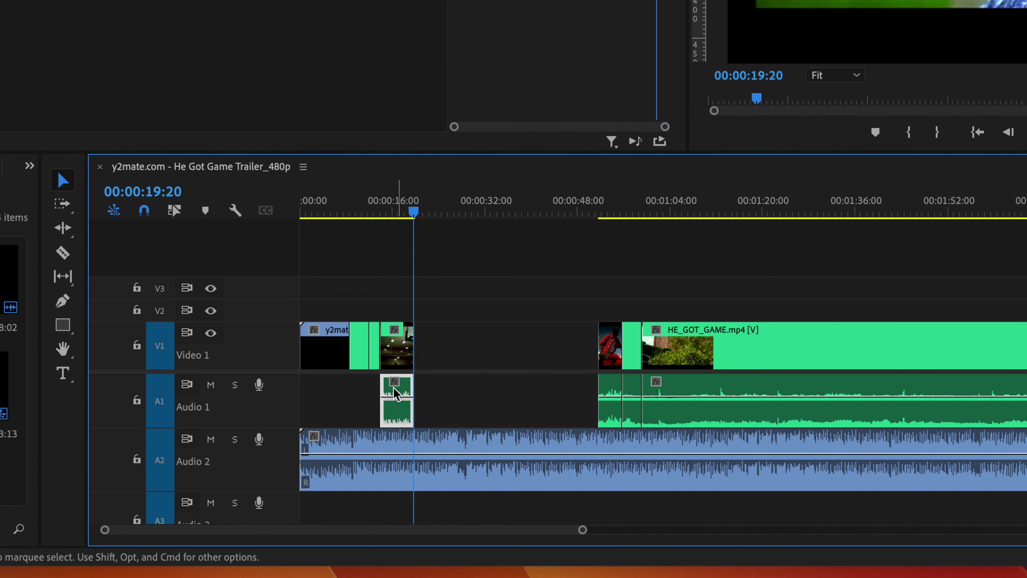
{"action": "left_click", "coordinate": [397, 349]}
{"action": "left_click", "coordinate": [397, 381]}
{"action": "left_click_drag", "start_coordinate": [411, 213], "coordinate": [389, 213]}
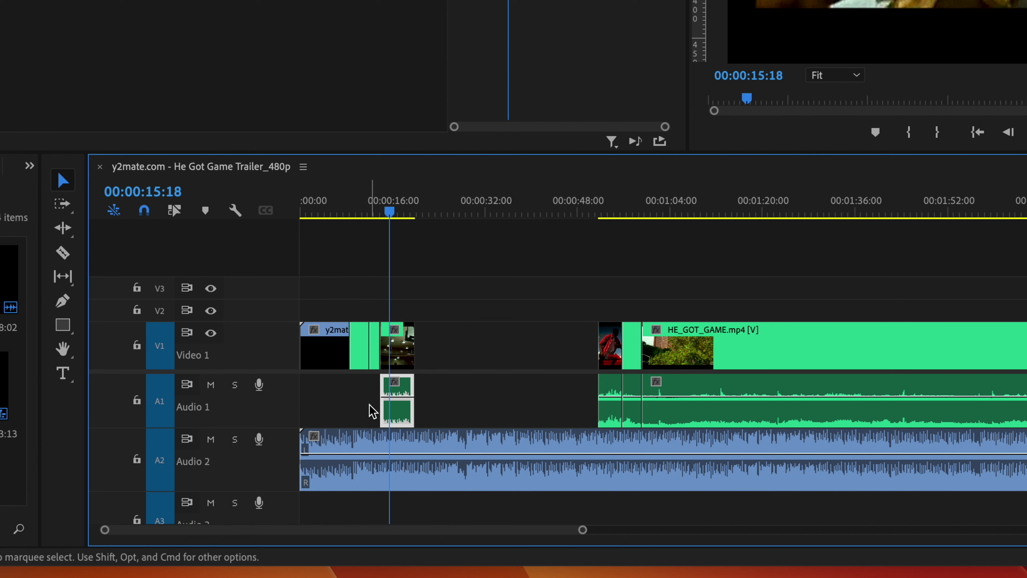
- Extend the Audio 1 clip's start earlier, mute the Audio 2 track, and preview the opening
{"action": "left_click_drag", "start_coordinate": [381, 387], "coordinate": [350, 388]}
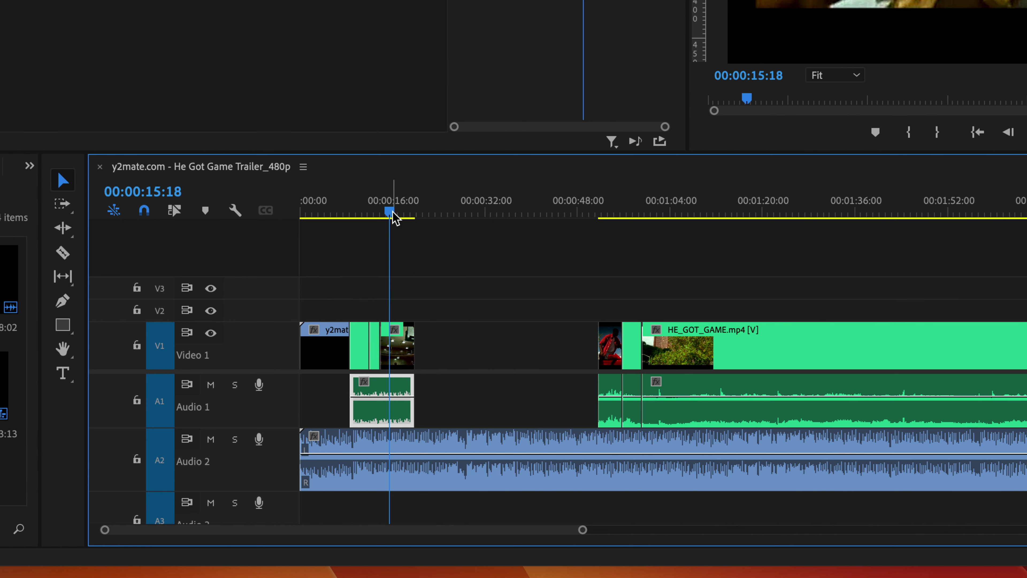
{"action": "left_click_drag", "start_coordinate": [389, 214], "coordinate": [355, 214]}
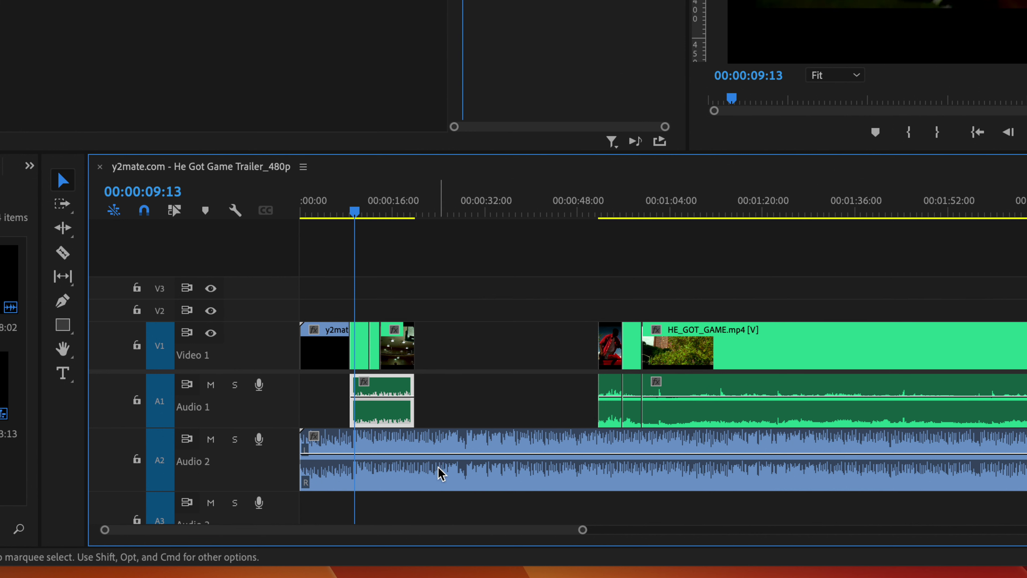
{"action": "left_click", "coordinate": [211, 440]}
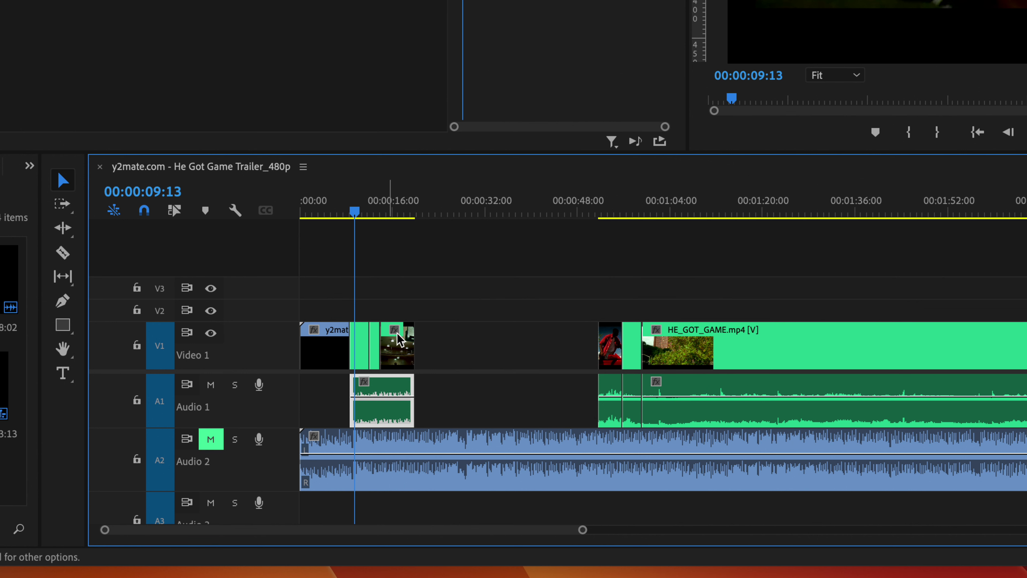
{"action": "mouse_move", "coordinate": [354, 211]}
{"action": "left_mouse_down"}
{"action": "mouse_move", "coordinate": [399, 213]}
{"action": "mouse_move", "coordinate": [339, 213]}
{"action": "left_mouse_up"}
{"action": "key", "text": "space"}
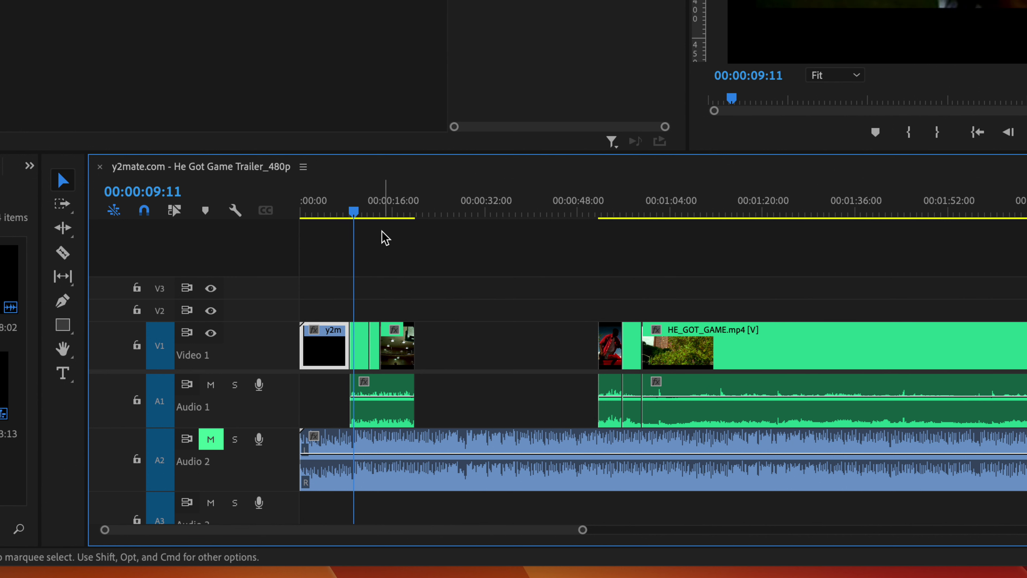
{"action": "key", "text": "XF86AudioRaiseVolume"}
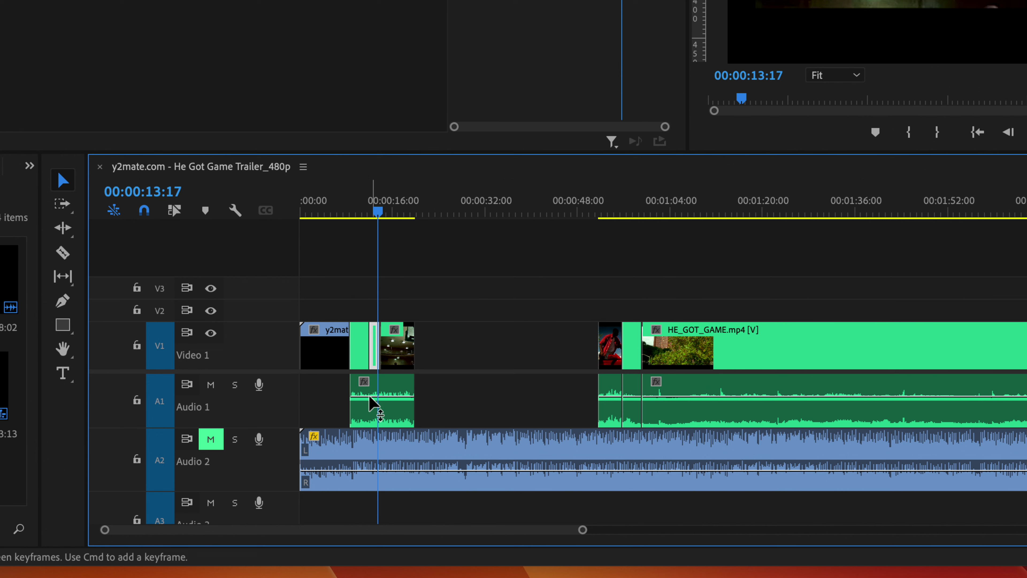
- Raise the Audio 1 clip's volume to about 1.5 dB and play it back
{"action": "left_click", "coordinate": [369, 397]}
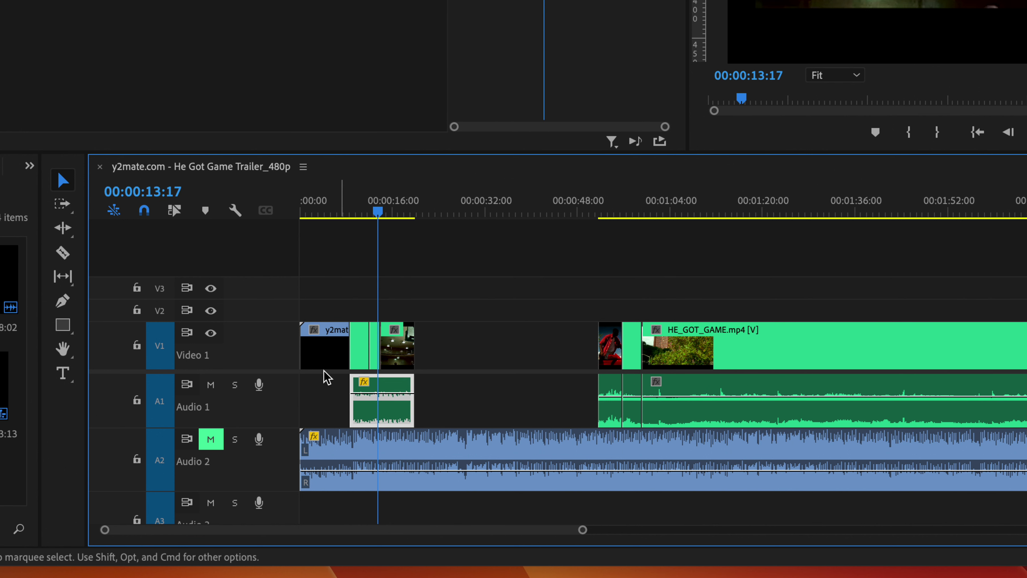
{"action": "left_click_drag", "start_coordinate": [376, 397], "coordinate": [376, 399]}
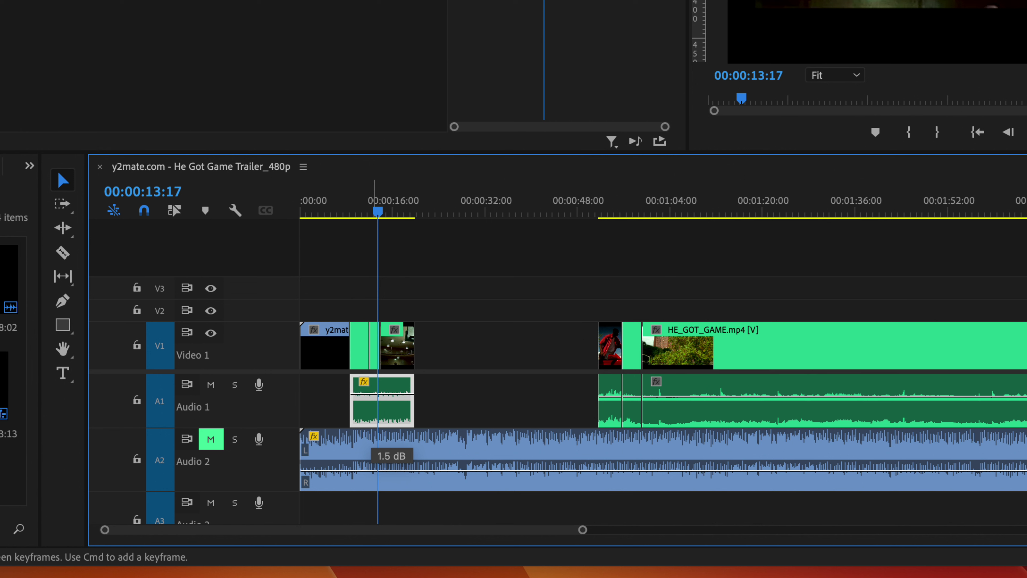
{"action": "left_click_drag", "start_coordinate": [382, 225], "coordinate": [348, 221]}
{"action": "key", "text": "space"}
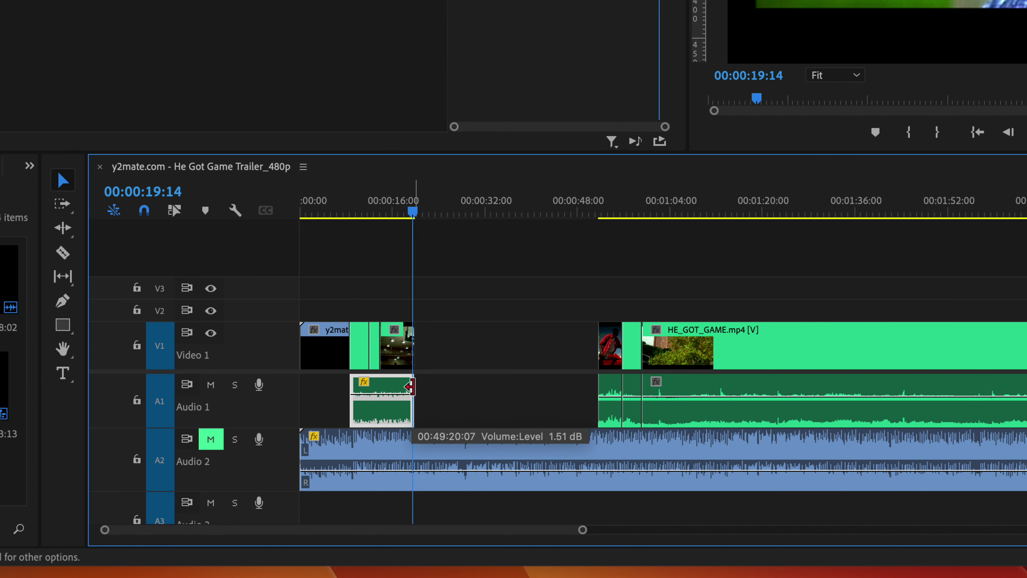
- Trim the Audio 1 clip to end at 24 seconds and play from the Touchstone logo
{"action": "left_click_drag", "start_coordinate": [413, 388], "coordinate": [440, 386]}
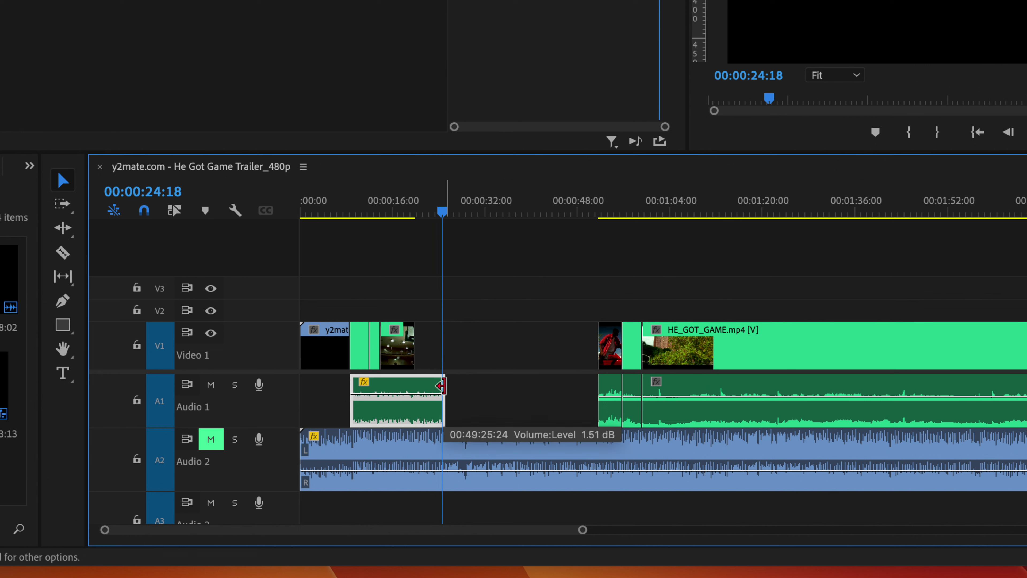
{"action": "left_click_drag", "start_coordinate": [442, 386], "coordinate": [437, 385]}
{"action": "mouse_move", "coordinate": [441, 221]}
{"action": "left_mouse_down"}
{"action": "mouse_move", "coordinate": [431, 218]}
{"action": "mouse_move", "coordinate": [441, 220]}
{"action": "left_mouse_up"}
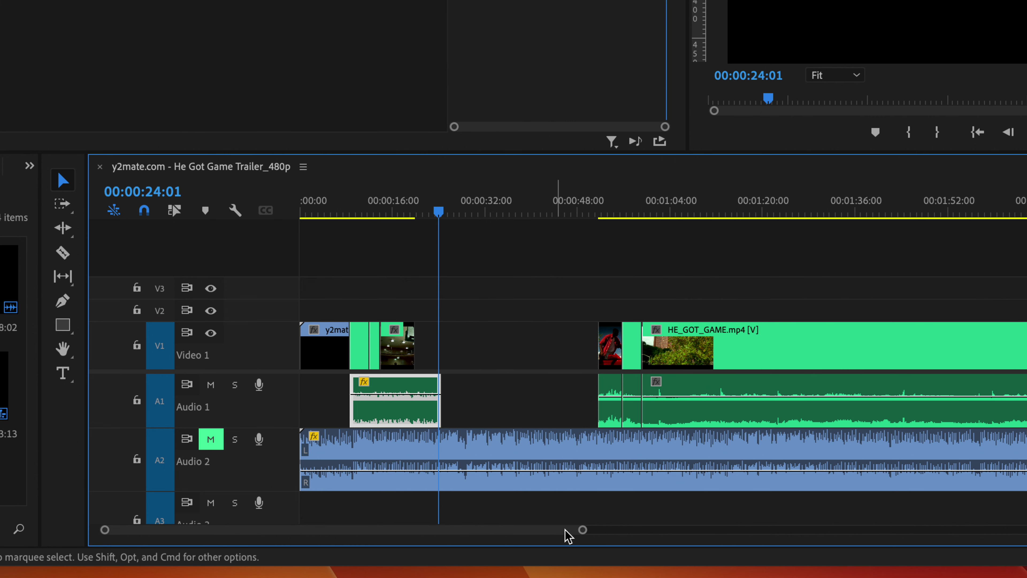
{"action": "left_click_drag", "start_coordinate": [582, 530], "coordinate": [376, 530]}
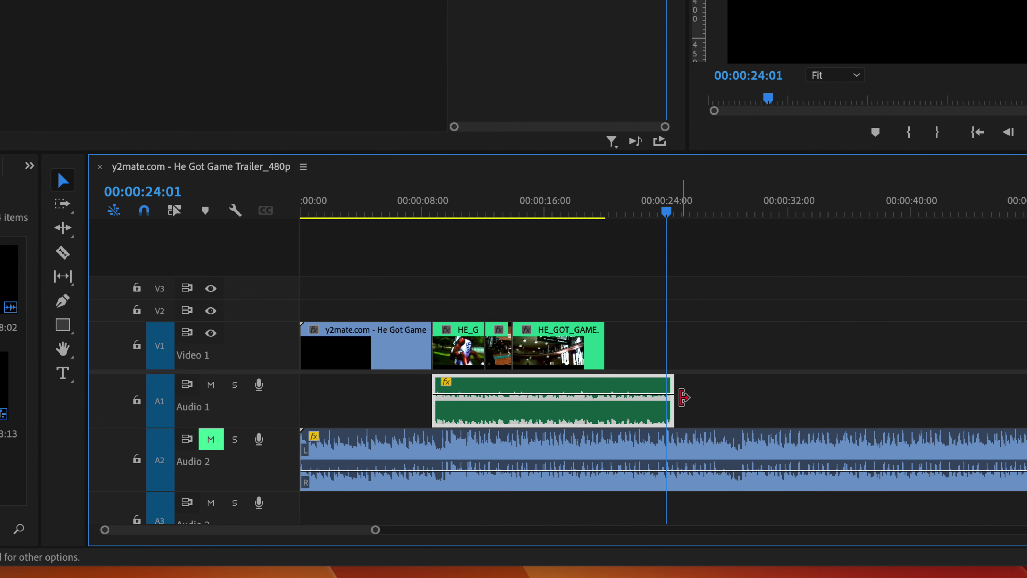
{"action": "left_click_drag", "start_coordinate": [670, 402], "coordinate": [666, 403]}
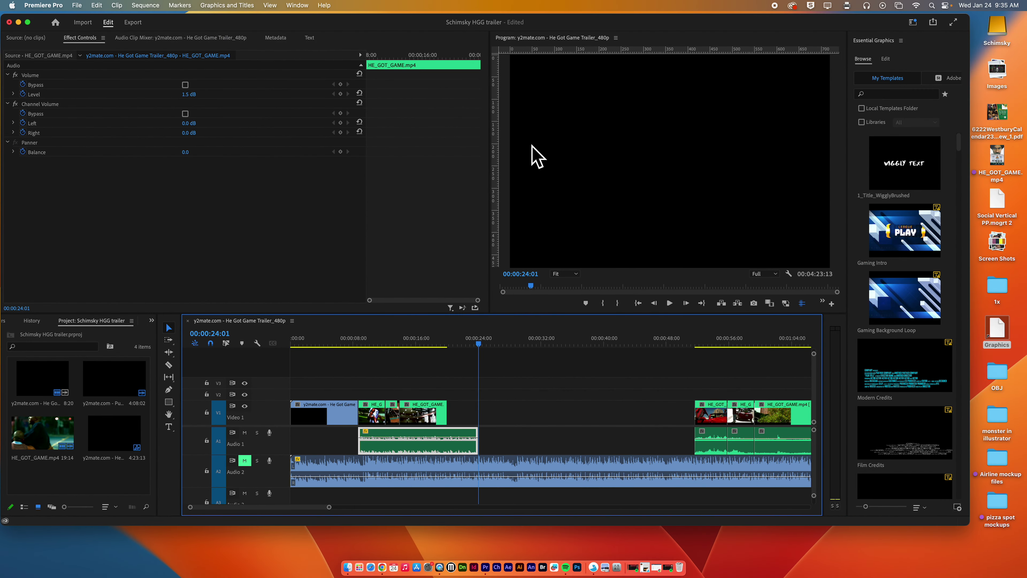
{"action": "left_click_drag", "start_coordinate": [421, 344], "coordinate": [354, 344]}
{"action": "key", "text": "space"}
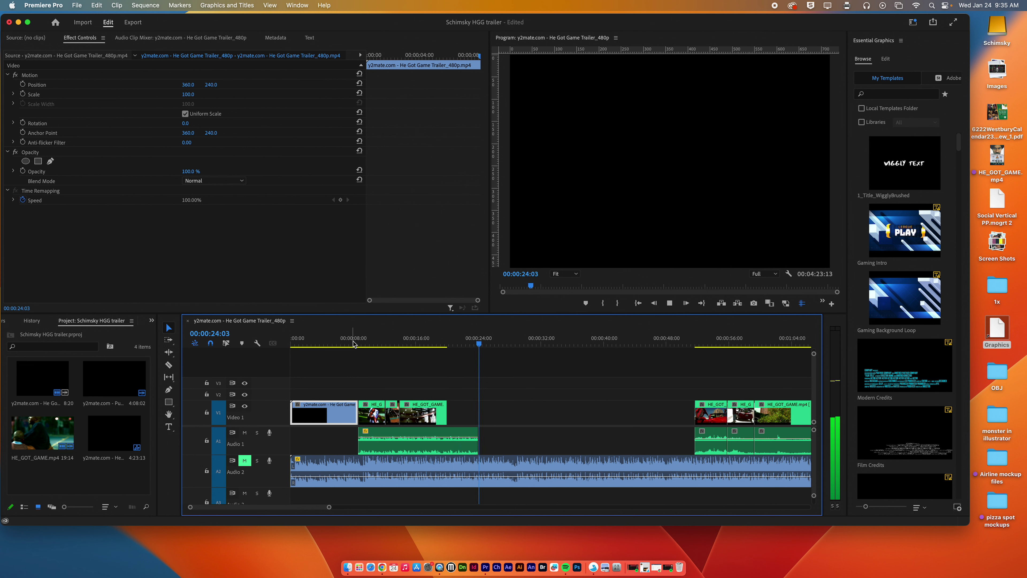
{"action": "key", "text": "space"}
{"action": "key", "text": "d"}
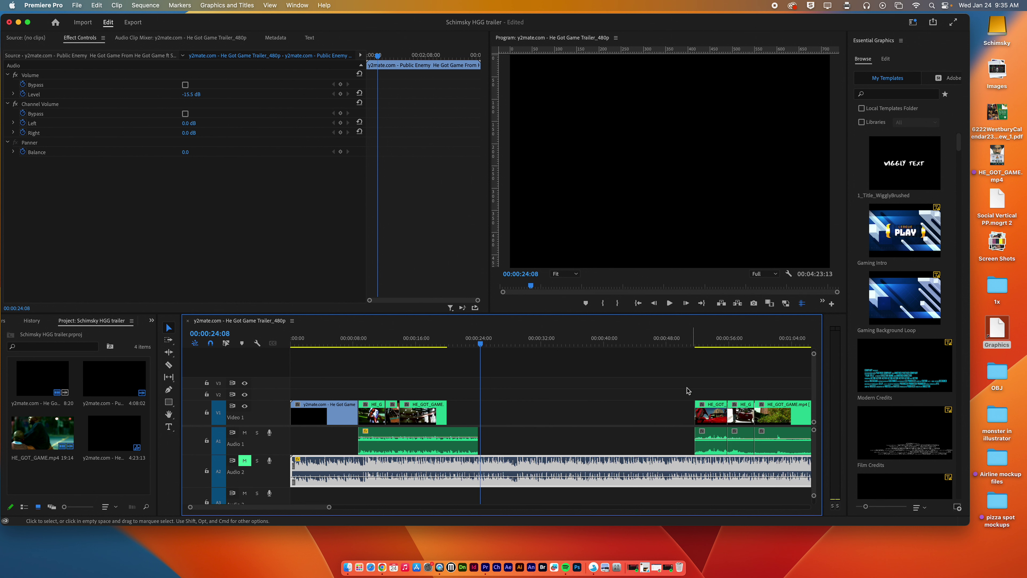
- Move the later HE_GOT_GAME clips left, undo a misaligned move, and place the long clip after the short ones
{"action": "left_click_drag", "start_coordinate": [684, 389], "coordinate": [530, 448]}
{"action": "left_click", "coordinate": [773, 417]}
{"action": "left_click_drag", "start_coordinate": [772, 416], "coordinate": [751, 416]}
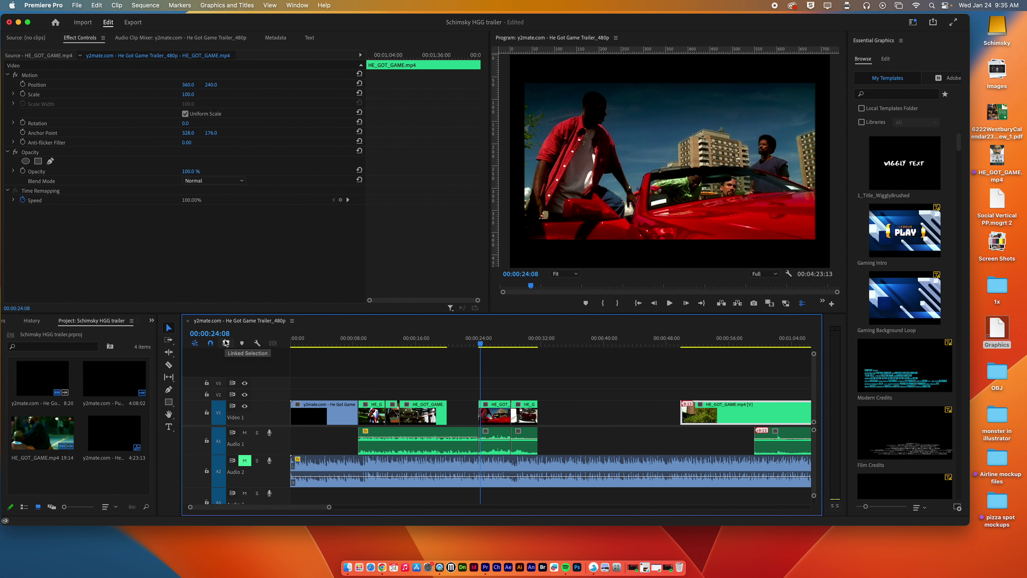
{"action": "key", "text": "ctrl+z"}
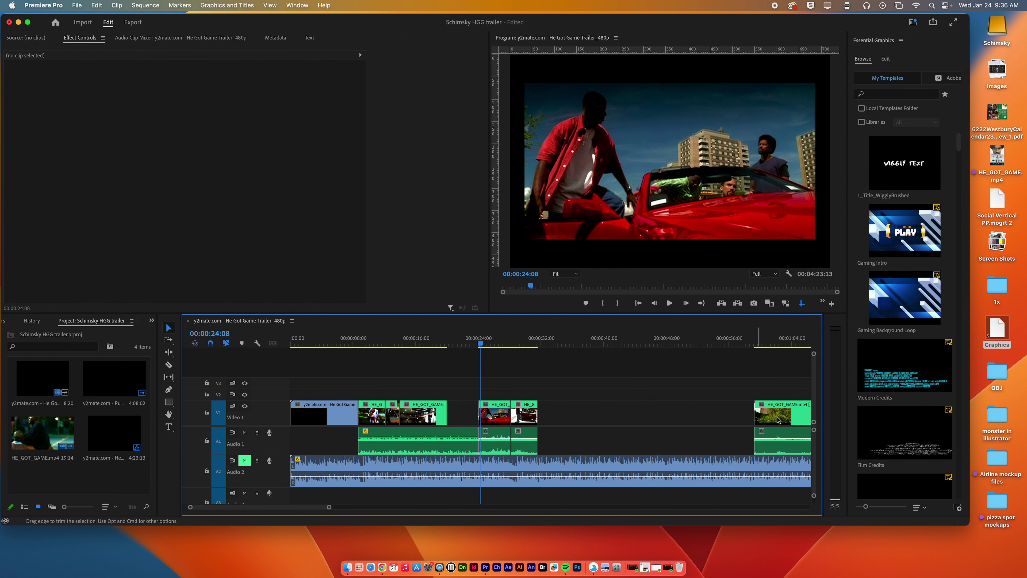
{"action": "left_click", "coordinate": [788, 413]}
{"action": "left_click_drag", "start_coordinate": [789, 413], "coordinate": [566, 413]}
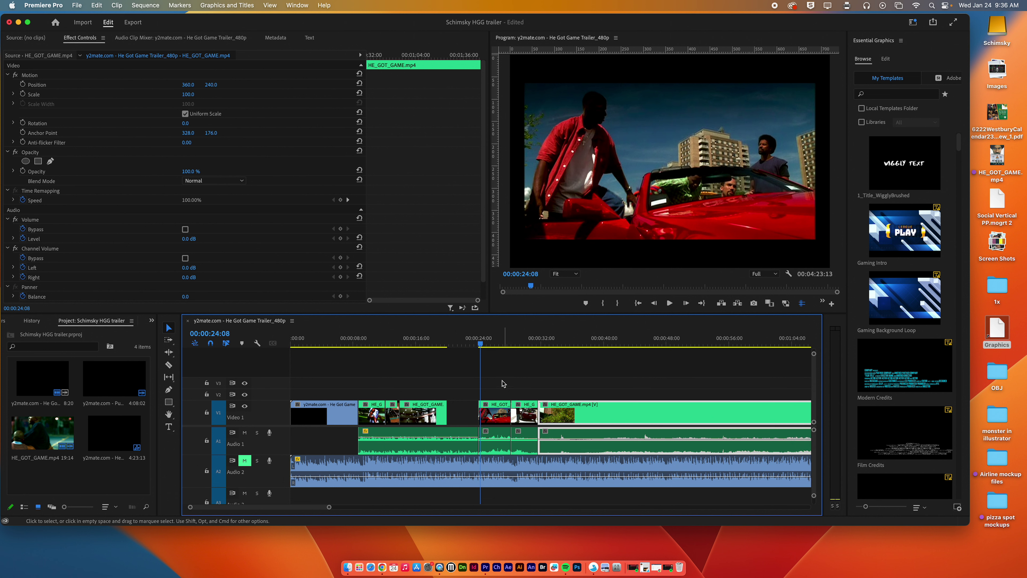
- Delete the Audio 1 audio under both short HE_GOT_GAME clips at 24 seconds, keeping their video
{"action": "mouse_move", "coordinate": [491, 343]}
{"action": "left_mouse_down"}
{"action": "mouse_move", "coordinate": [523, 343]}
{"action": "mouse_move", "coordinate": [495, 344]}
{"action": "left_mouse_up"}
{"action": "left_click", "coordinate": [494, 434]}
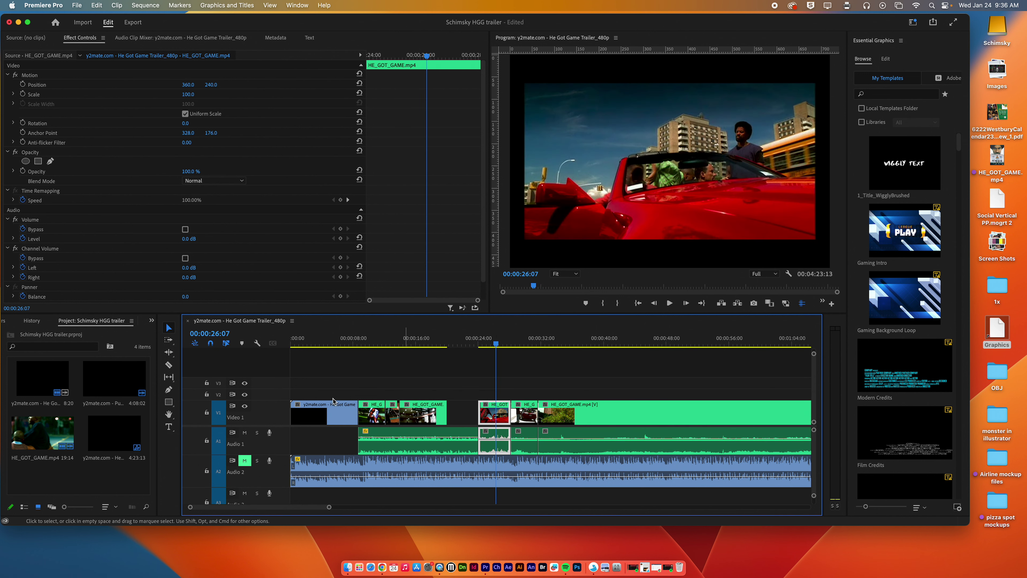
{"action": "left_click", "coordinate": [425, 367]}
{"action": "left_click", "coordinate": [503, 438], "text": "alt"}
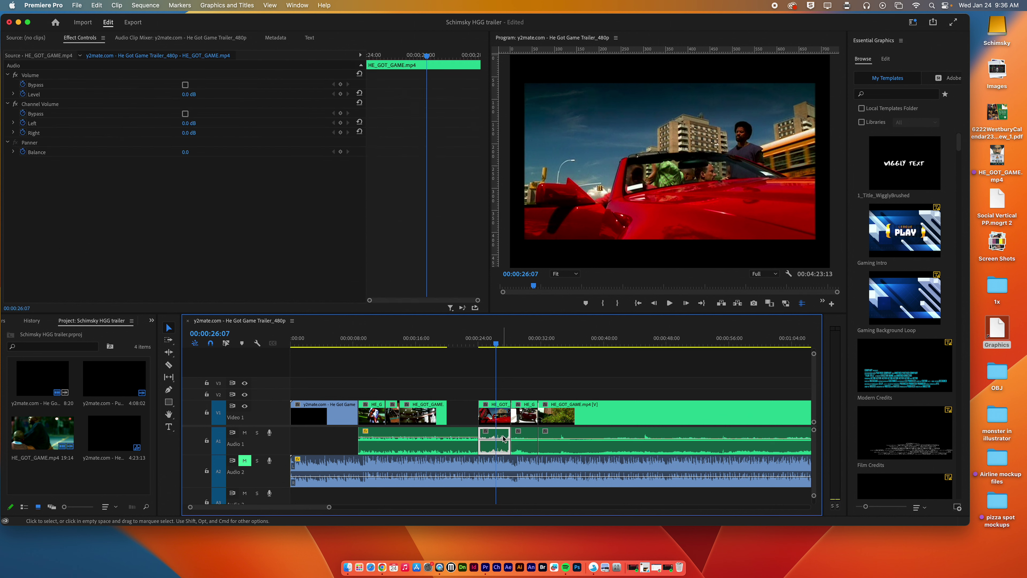
{"action": "key", "text": "Delete"}
{"action": "left_click", "coordinate": [521, 436], "text": "alt"}
{"action": "key", "text": "Delete"}
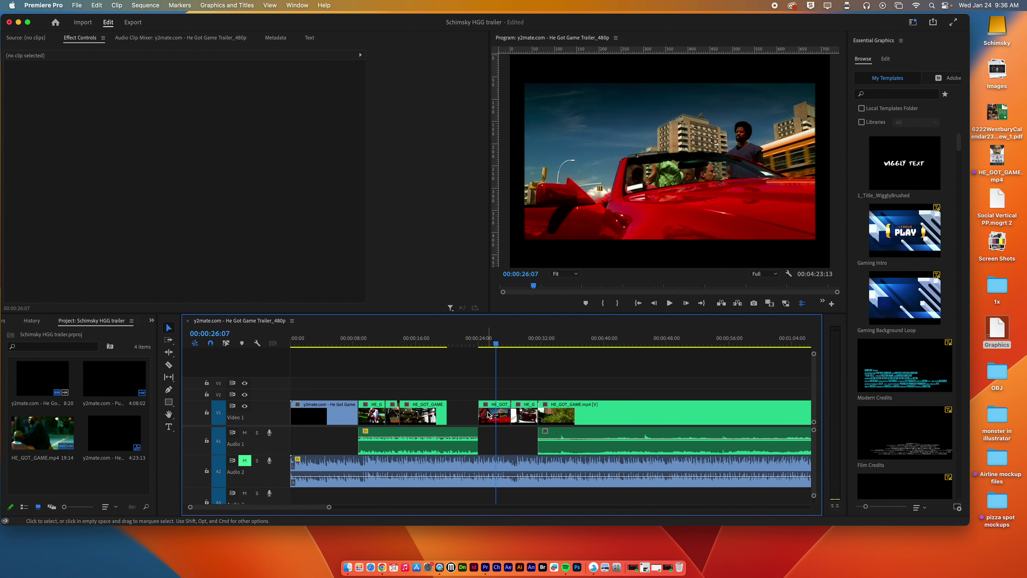
{"action": "left_click", "coordinate": [489, 415]}
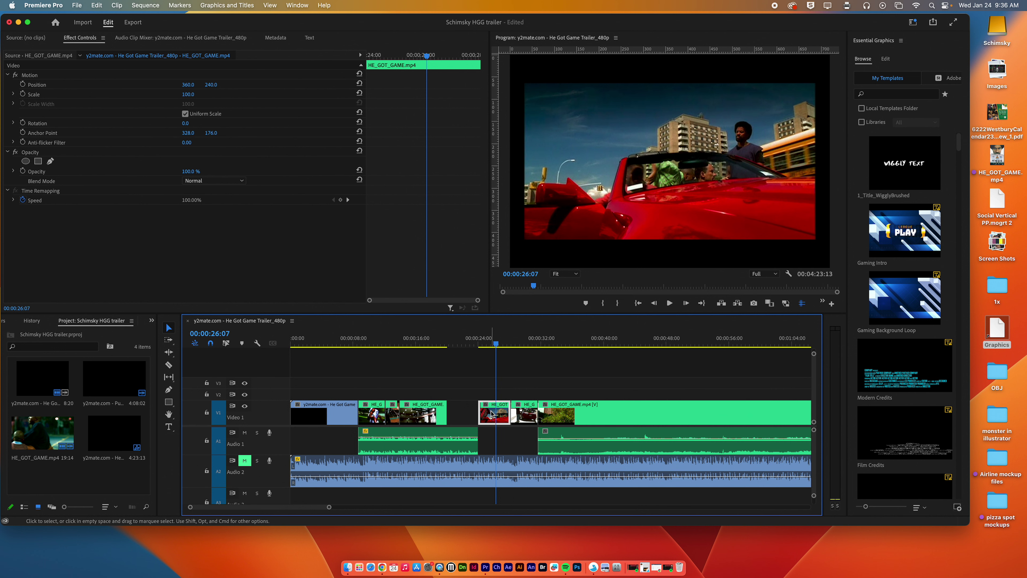
- Move the two short HE_GOT_GAME clips to Video 3 and slide the long clip with its audio to 24 seconds
{"action": "left_click_drag", "start_coordinate": [492, 413], "coordinate": [552, 385]}
{"action": "left_click", "coordinate": [584, 413]}
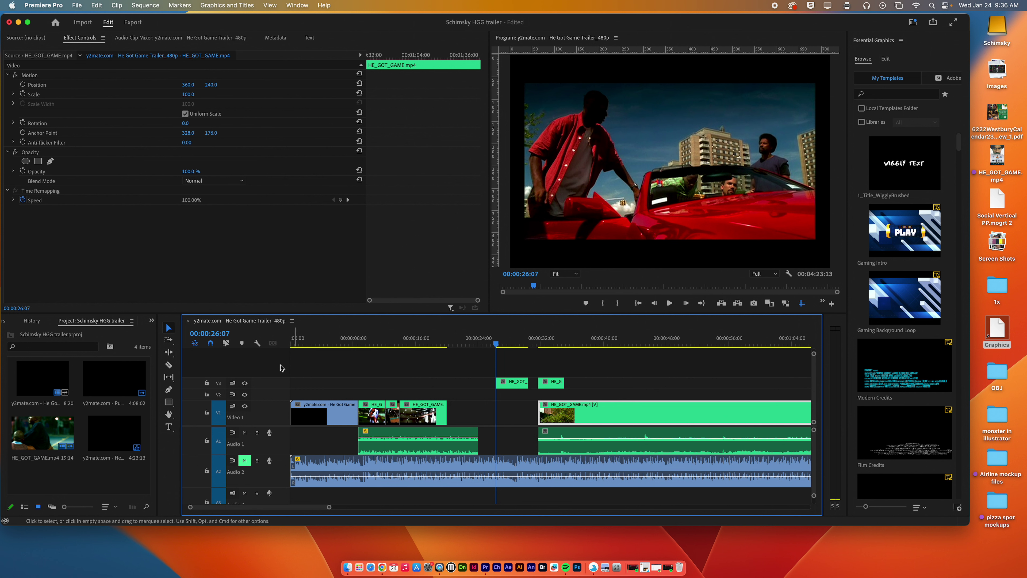
{"action": "left_click", "coordinate": [225, 344]}
{"action": "left_click", "coordinate": [608, 421]}
{"action": "left_click_drag", "start_coordinate": [569, 415], "coordinate": [509, 418]}
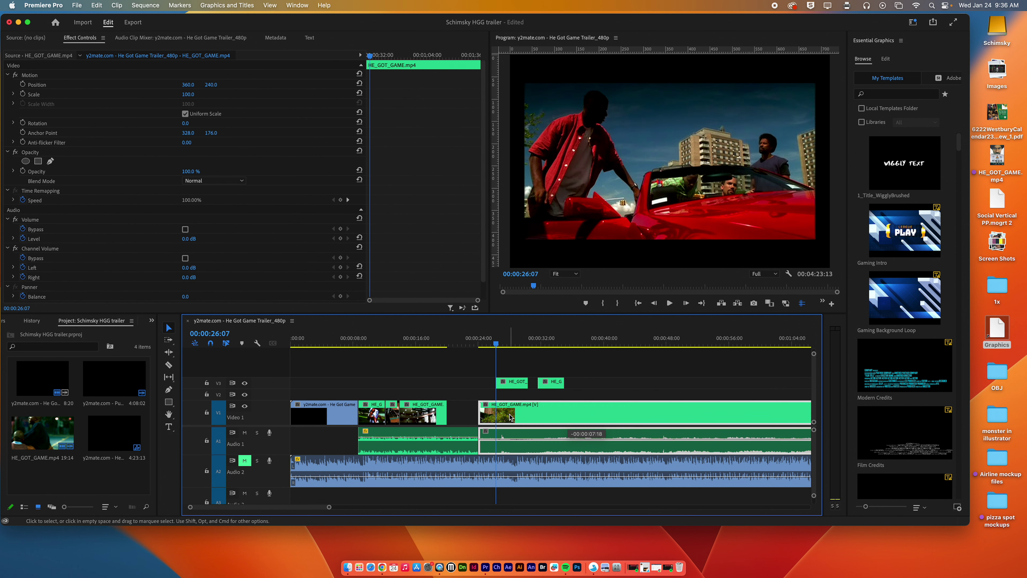
- Unlink selection, slide only the long clip's video left, then undo that move
{"action": "left_click", "coordinate": [226, 343]}
{"action": "left_click", "coordinate": [585, 405]}
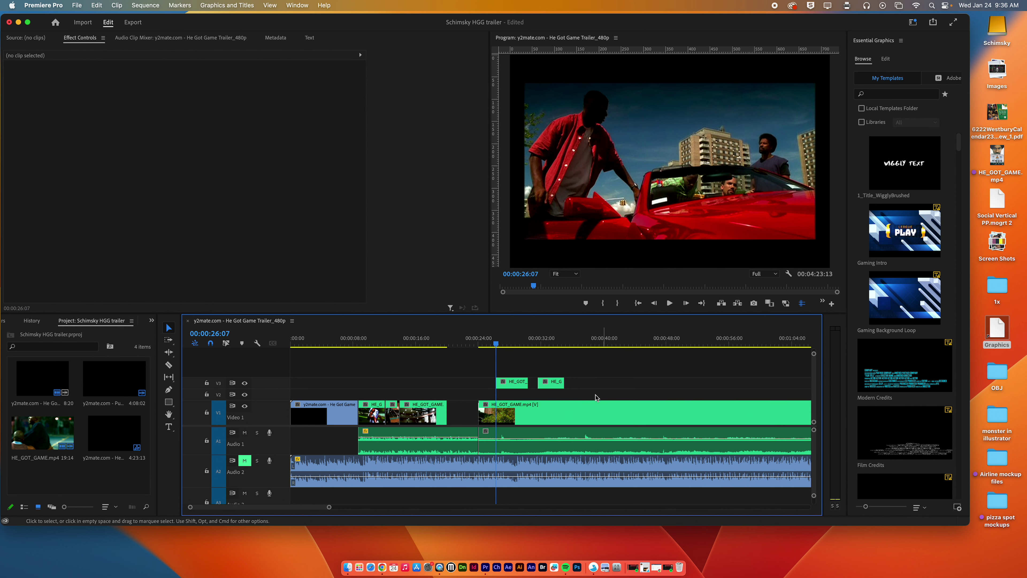
{"action": "left_click_drag", "start_coordinate": [546, 409], "coordinate": [512, 411]}
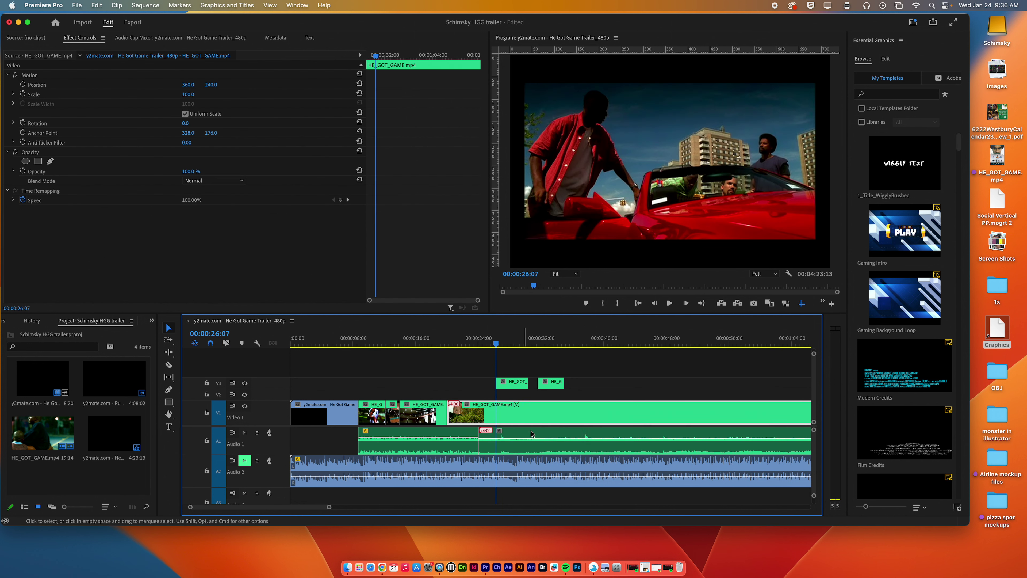
{"action": "key", "text": "super+z"}
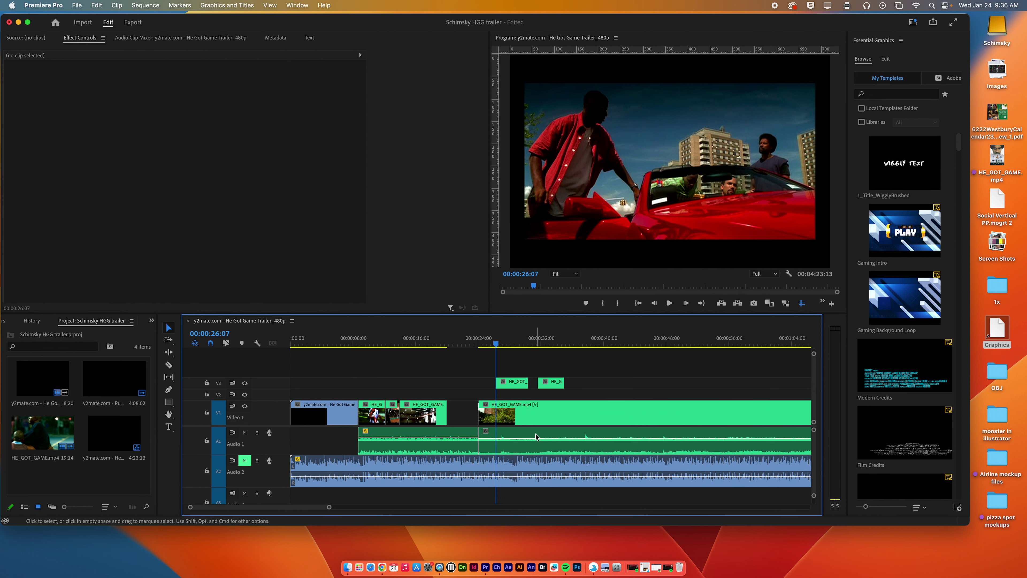
- Remove the long clip's A1 audio and slide the long V1 clip 4 s left to join the previous clip
{"action": "left_click", "coordinate": [536, 435]}
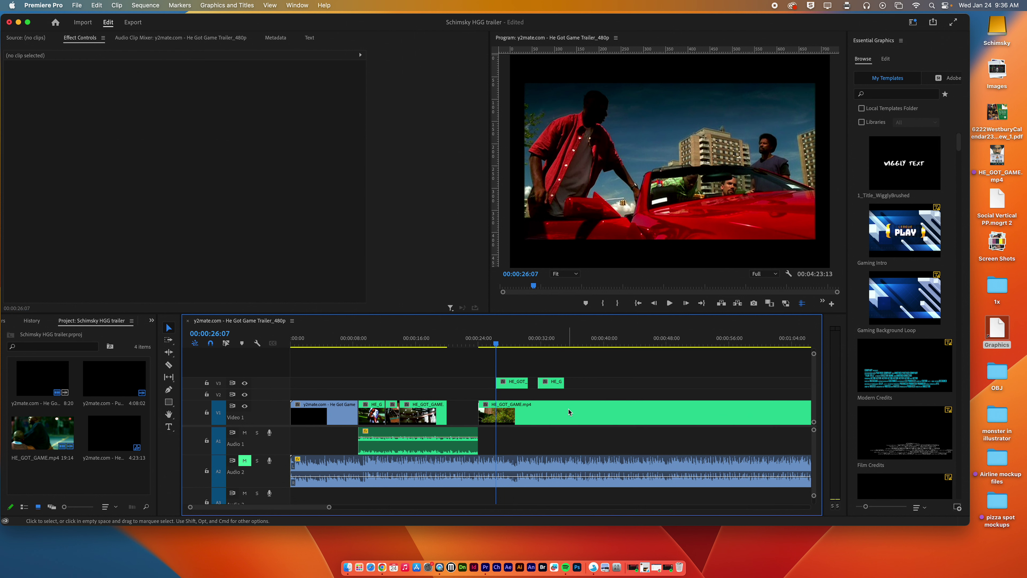
{"action": "left_click_drag", "start_coordinate": [570, 413], "coordinate": [540, 410]}
{"action": "left_click_drag", "start_coordinate": [451, 345], "coordinate": [435, 346]}
- Play back across the new join, replaying from about 16 to 26 seconds
{"action": "key", "text": "space"}
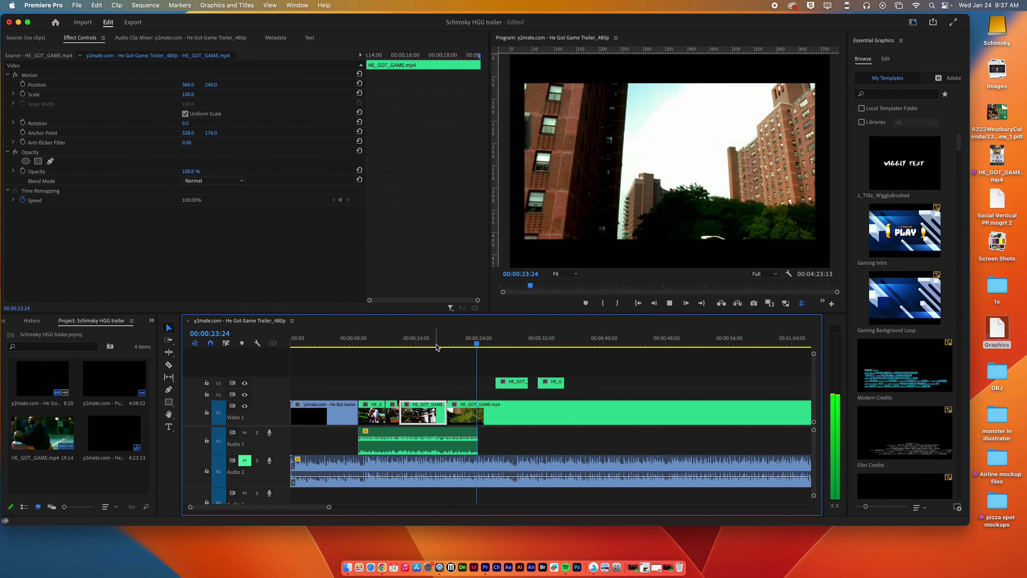
{"action": "key", "text": "space"}
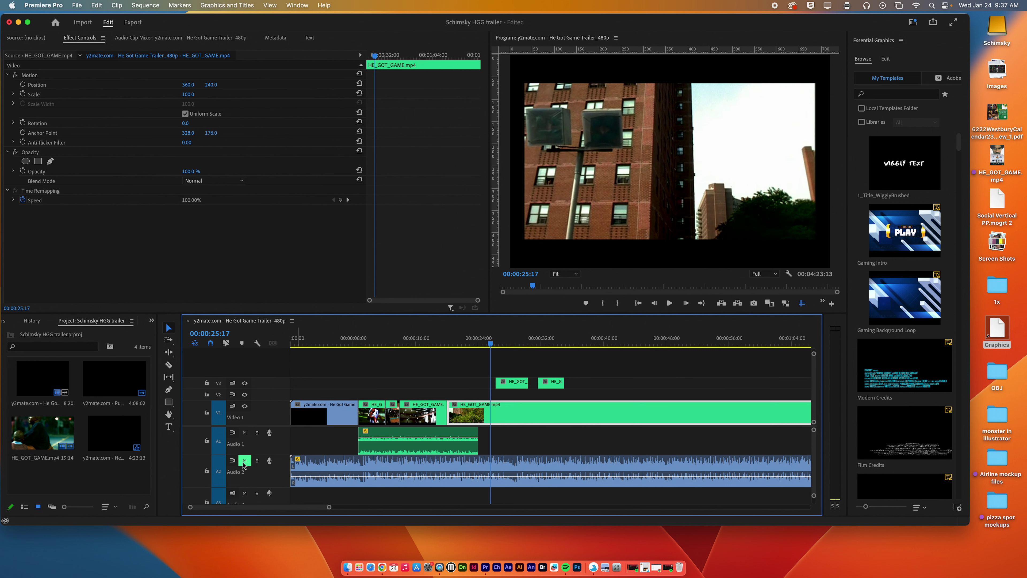
{"action": "left_click_drag", "start_coordinate": [490, 344], "coordinate": [418, 346]}
{"action": "key", "text": "space"}
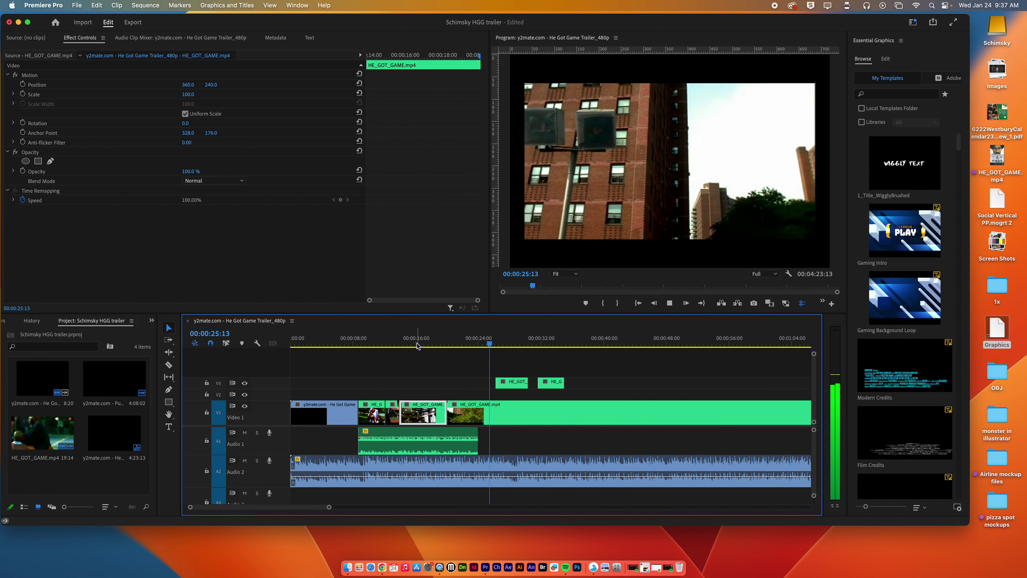
{"action": "key", "text": "space"}
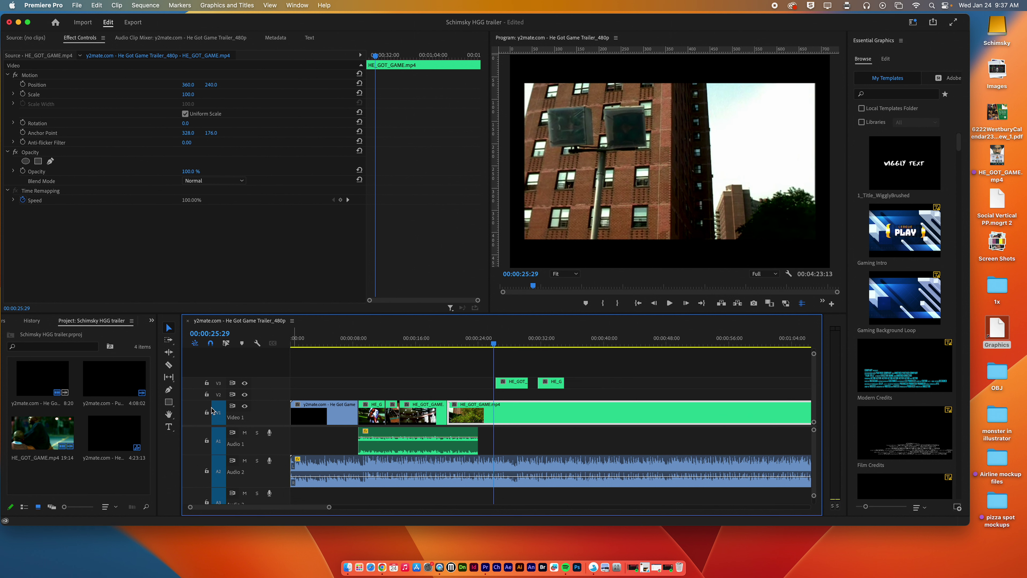
- With the Pen tool, add volume keyframes on the Audio 2 music and pull one down to start a dip
{"action": "left_click", "coordinate": [168, 389]}
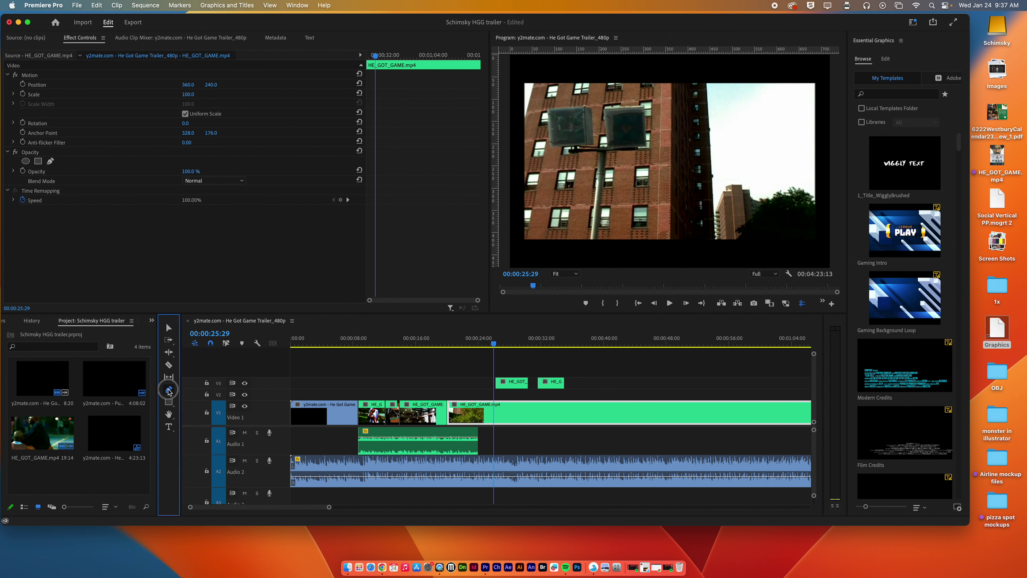
{"action": "left_click", "coordinate": [362, 478]}
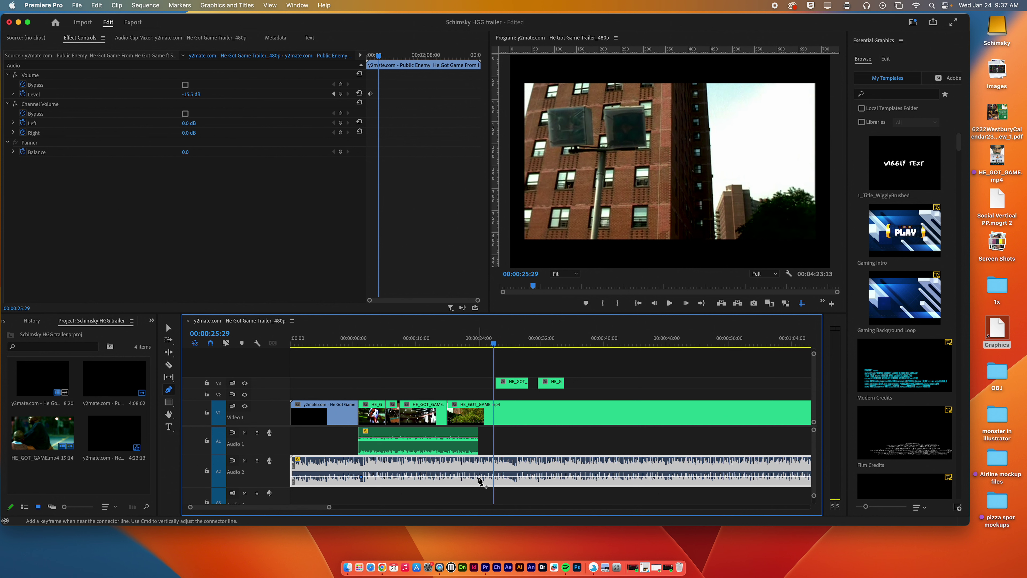
{"action": "left_click", "coordinate": [463, 477]}
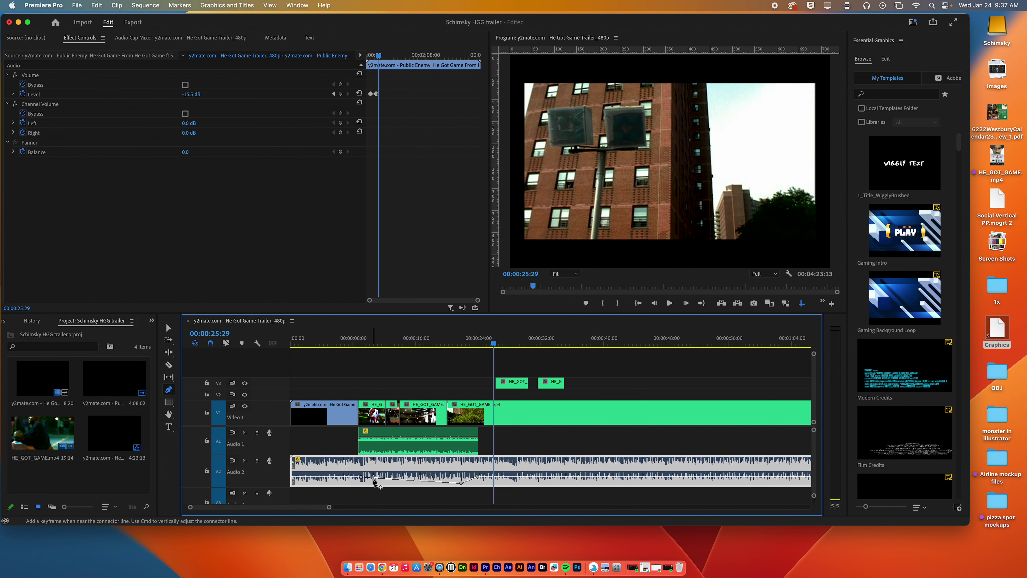
{"action": "left_click", "coordinate": [374, 479]}
{"action": "left_click_drag", "start_coordinate": [373, 483], "coordinate": [373, 483]}
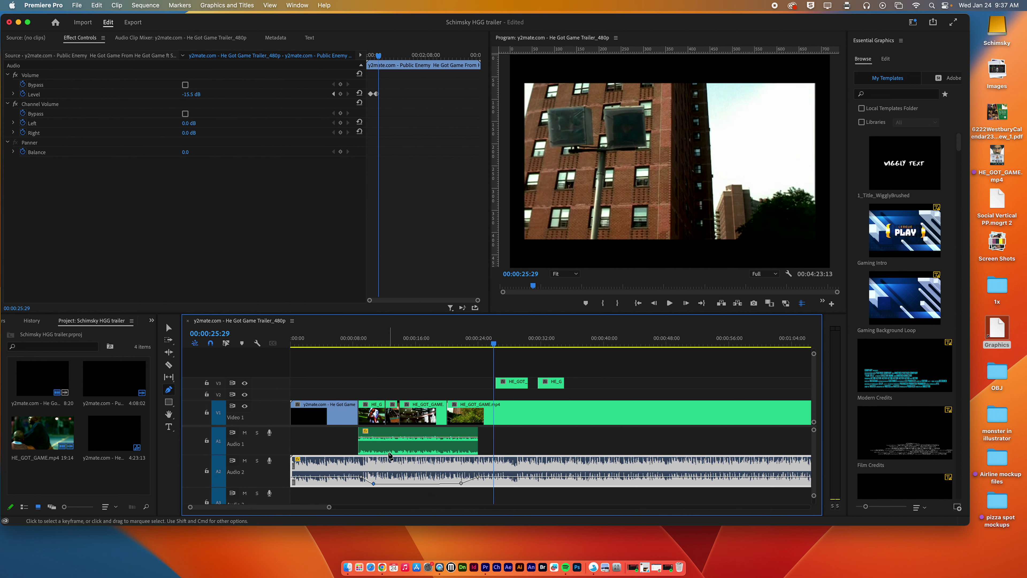
- Raise the Audio 1 dialogue keyframes to 10.9 dB and play the mix from 00:00:07:01
{"action": "left_click", "coordinate": [371, 442]}
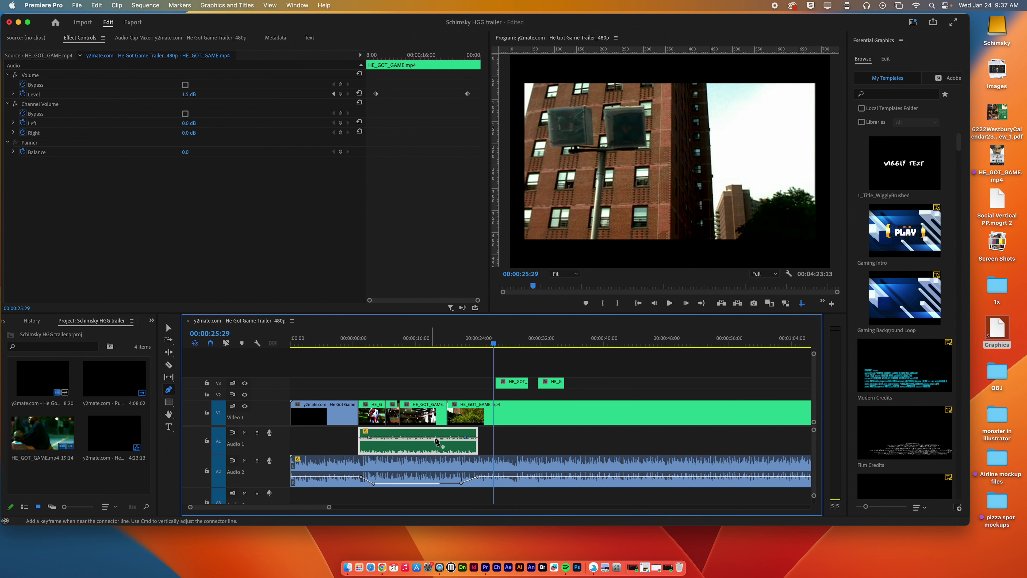
{"action": "double_click", "coordinate": [384, 440]}
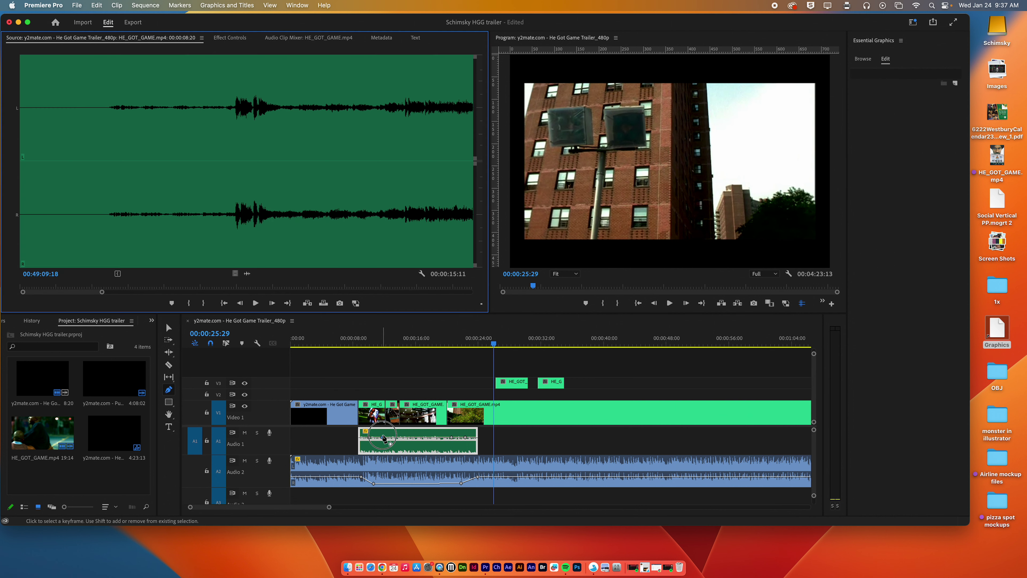
{"action": "left_click_drag", "start_coordinate": [384, 439], "coordinate": [383, 431]}
{"action": "left_click_drag", "start_coordinate": [451, 437], "coordinate": [452, 432]}
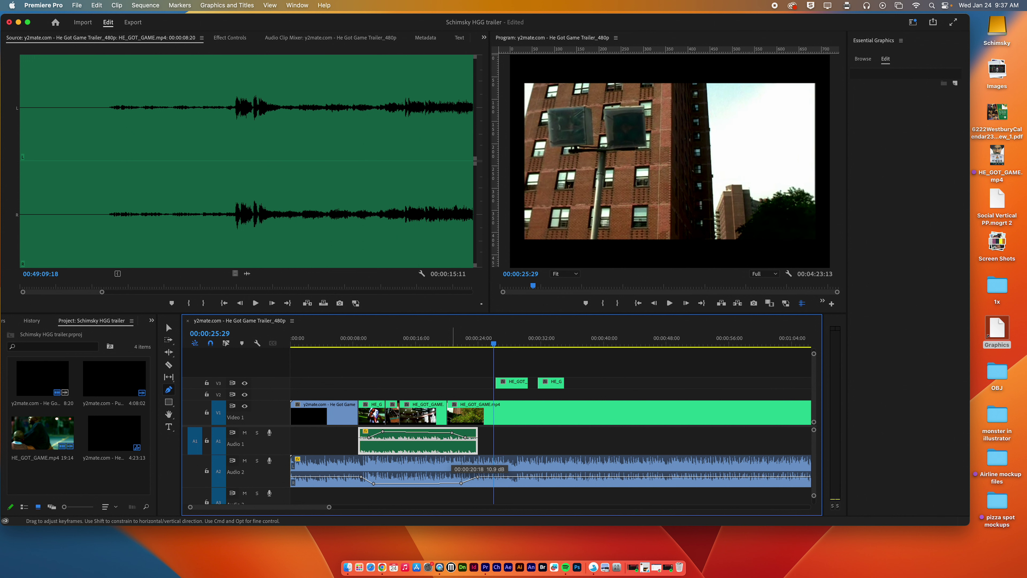
{"action": "left_click", "coordinate": [344, 344]}
{"action": "key", "text": "space"}
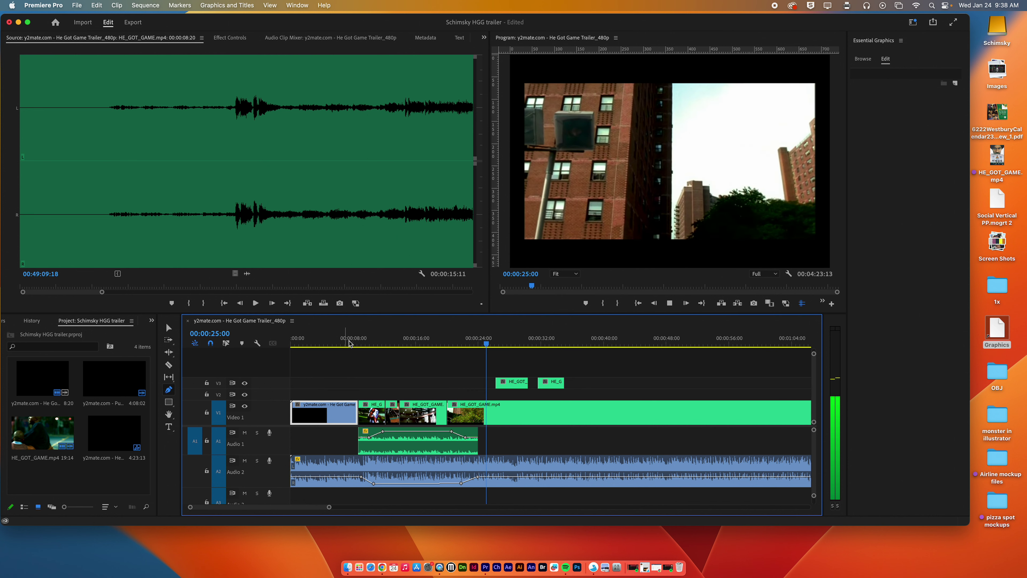
- With the Selection tool, shift the dialogue volume keyframes and the music dip keyframe later
{"action": "key", "text": "space"}
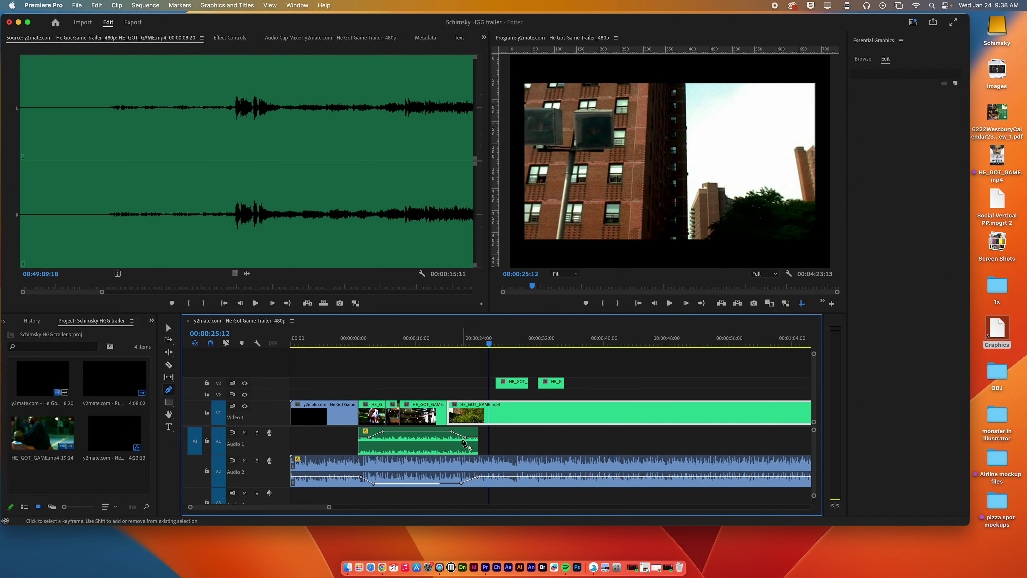
{"action": "left_click", "coordinate": [169, 328]}
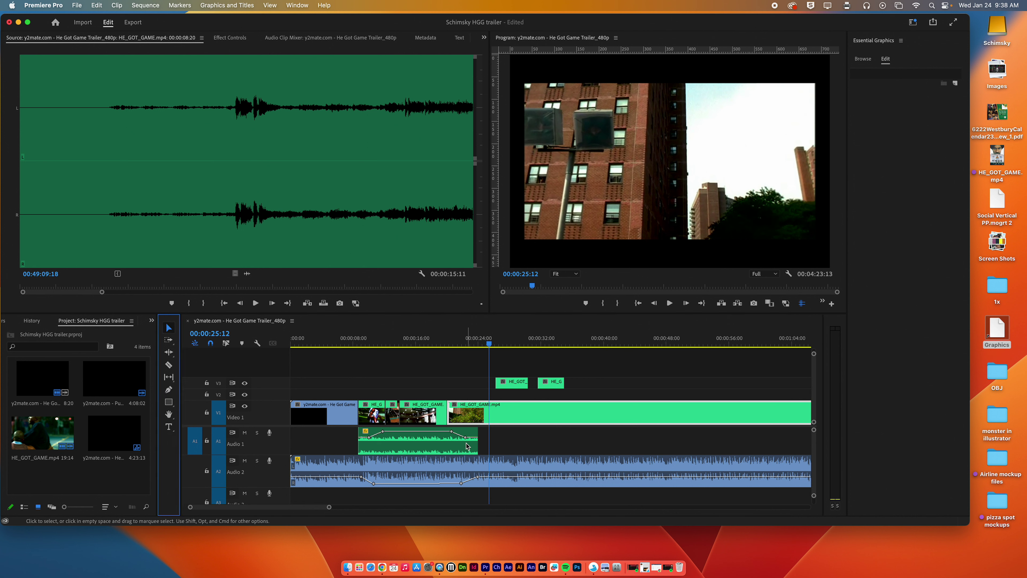
{"action": "left_click", "coordinate": [452, 432]}
{"action": "left_click_drag", "start_coordinate": [452, 432], "coordinate": [465, 436]}
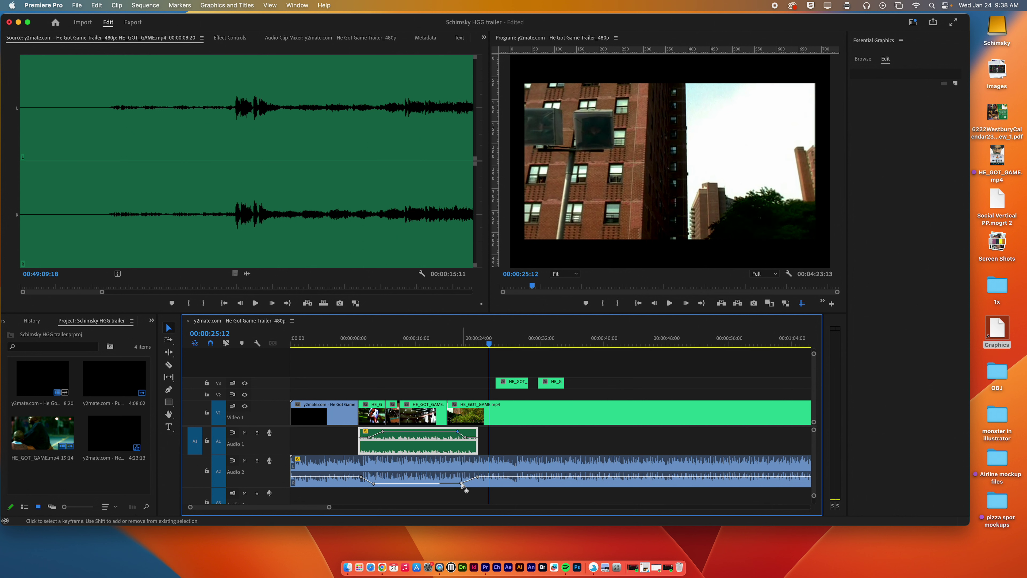
{"action": "left_click_drag", "start_coordinate": [461, 484], "coordinate": [467, 484]}
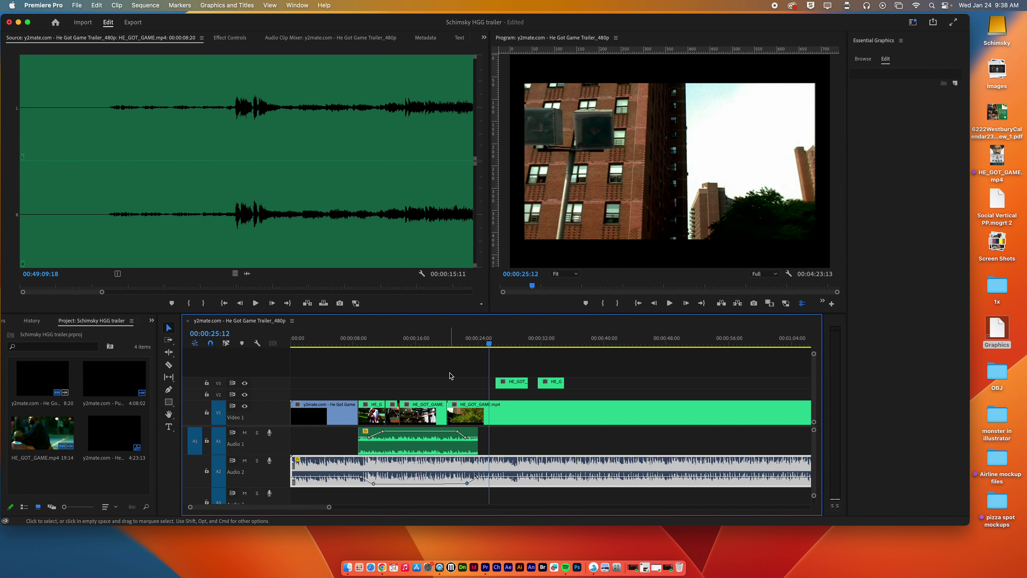
- Scrub to 00:00:10:27 and play the dip section, then replay from 00:00:12:05
{"action": "left_click", "coordinate": [421, 342]}
{"action": "left_click", "coordinate": [334, 342]}
{"action": "left_click_drag", "start_coordinate": [333, 342], "coordinate": [376, 341]}
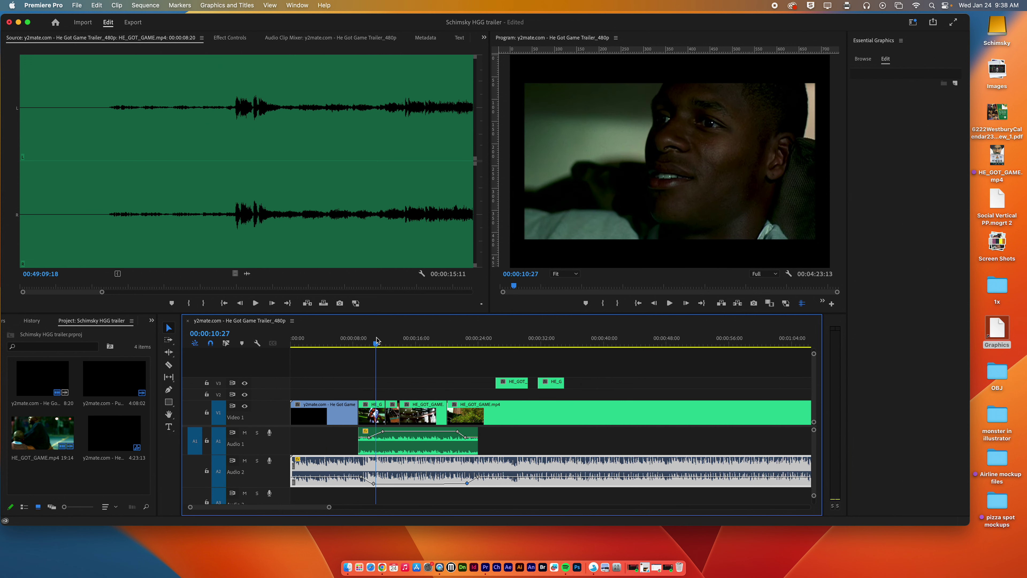
{"action": "key", "text": "space"}
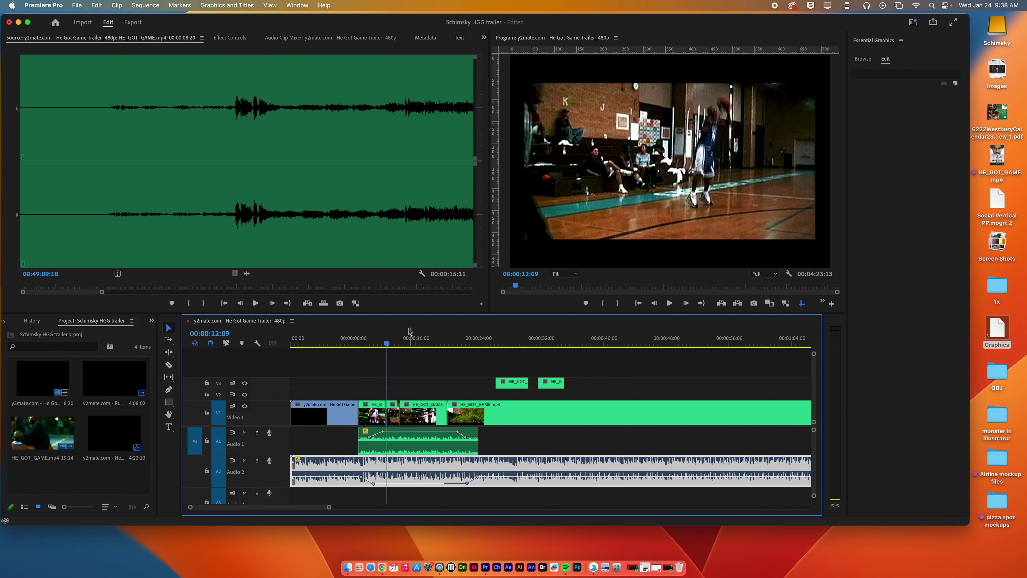
{"action": "key", "text": "space"}
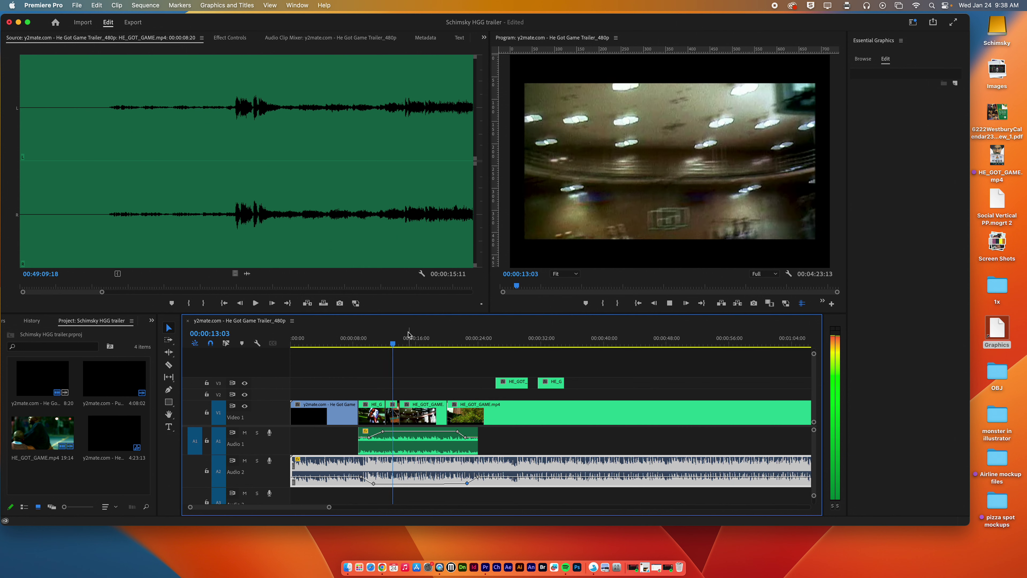
{"action": "key", "text": "space"}
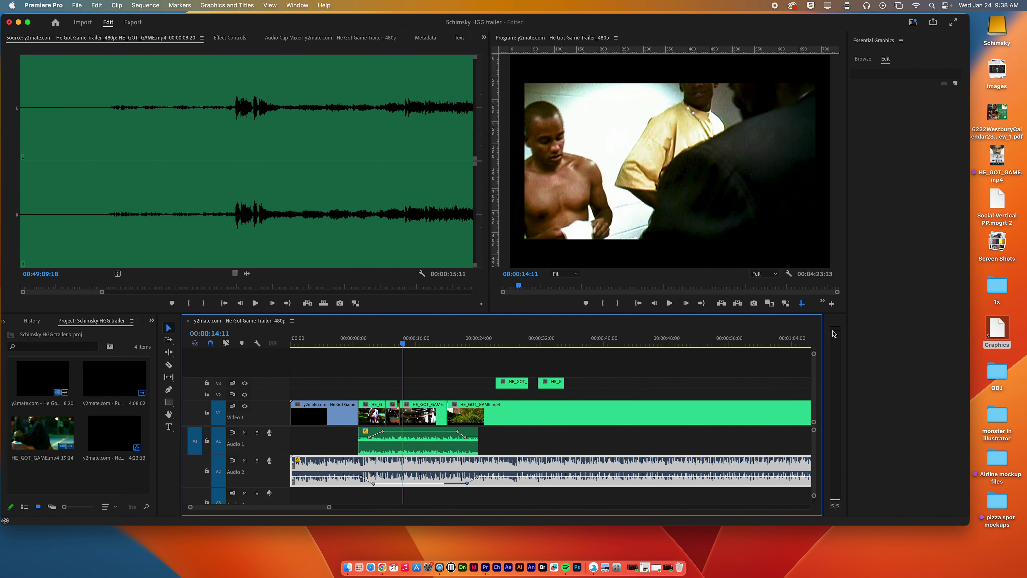
{"action": "left_click", "coordinate": [413, 435]}
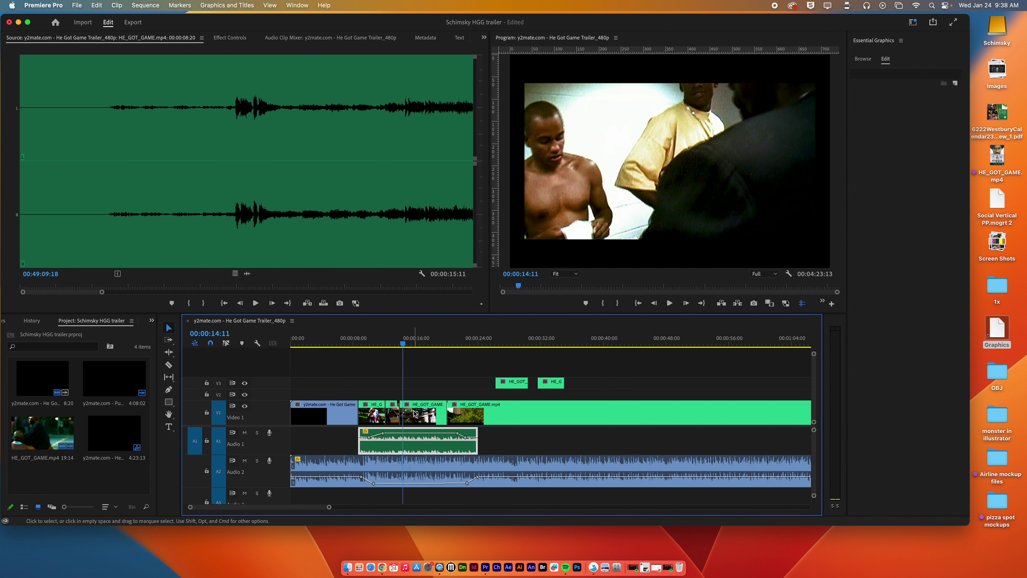
{"action": "left_click", "coordinate": [386, 345]}
{"action": "key", "text": "space"}
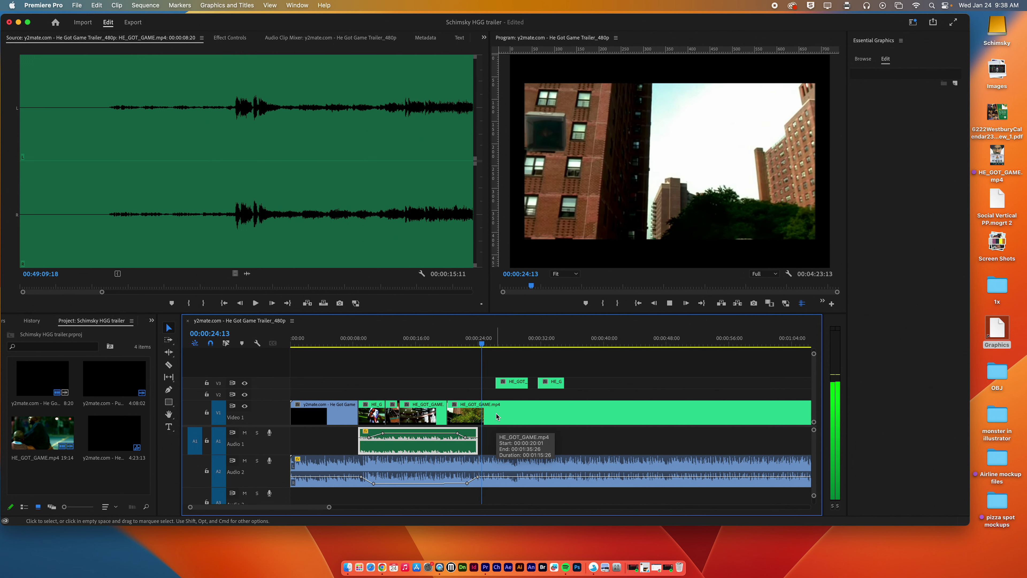
- Mute the Audio 2 music and push the two V3 clips about 16 seconds later
{"action": "left_click", "coordinate": [308, 467]}
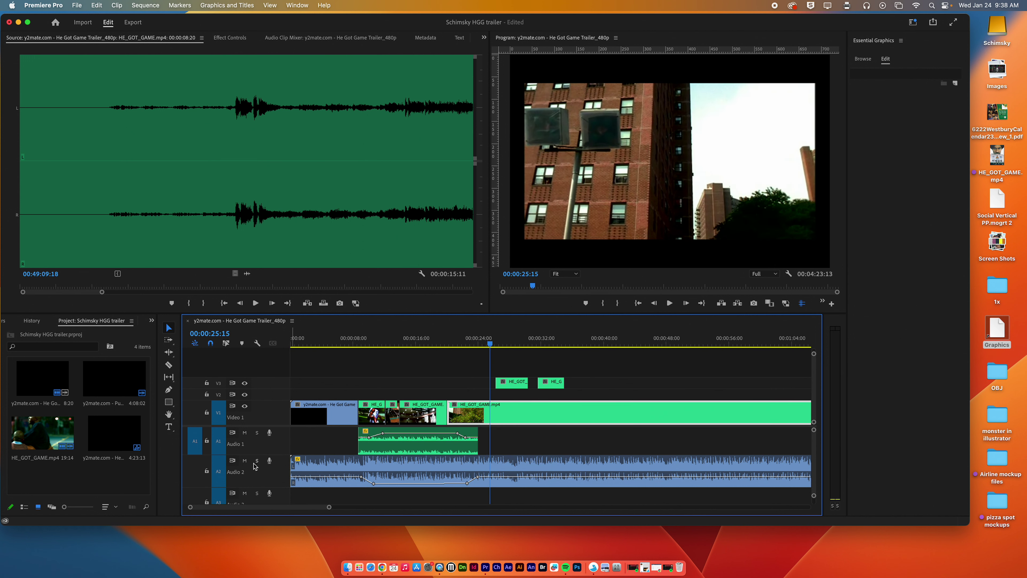
{"action": "key", "text": "space"}
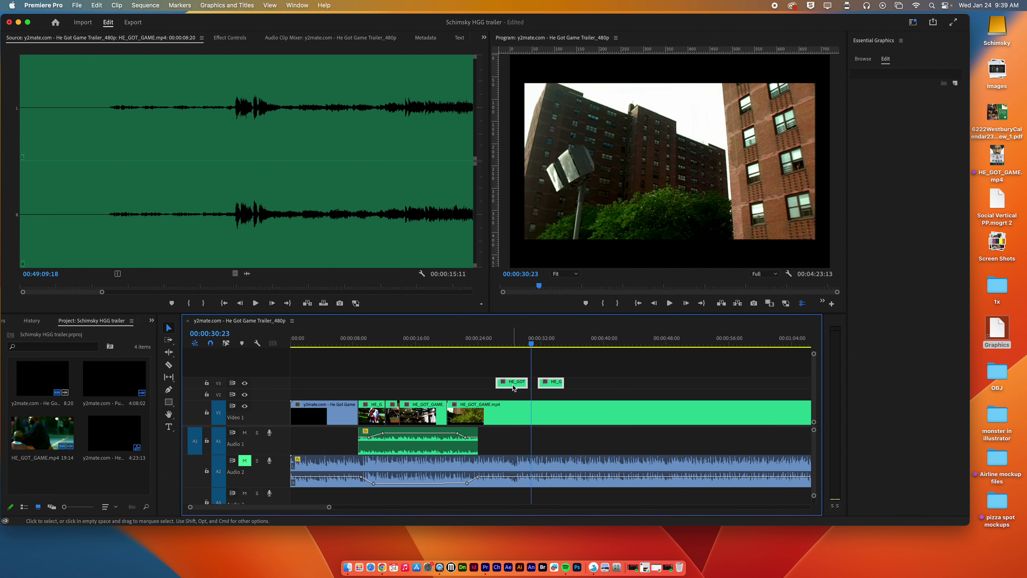
{"action": "left_click_drag", "start_coordinate": [512, 384], "coordinate": [666, 385]}
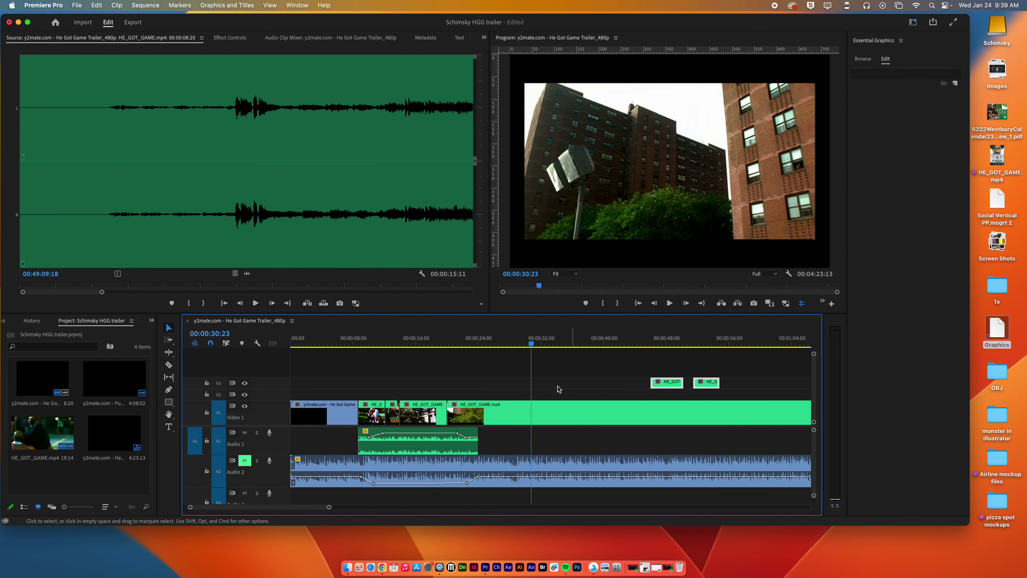
{"action": "key", "text": "space"}
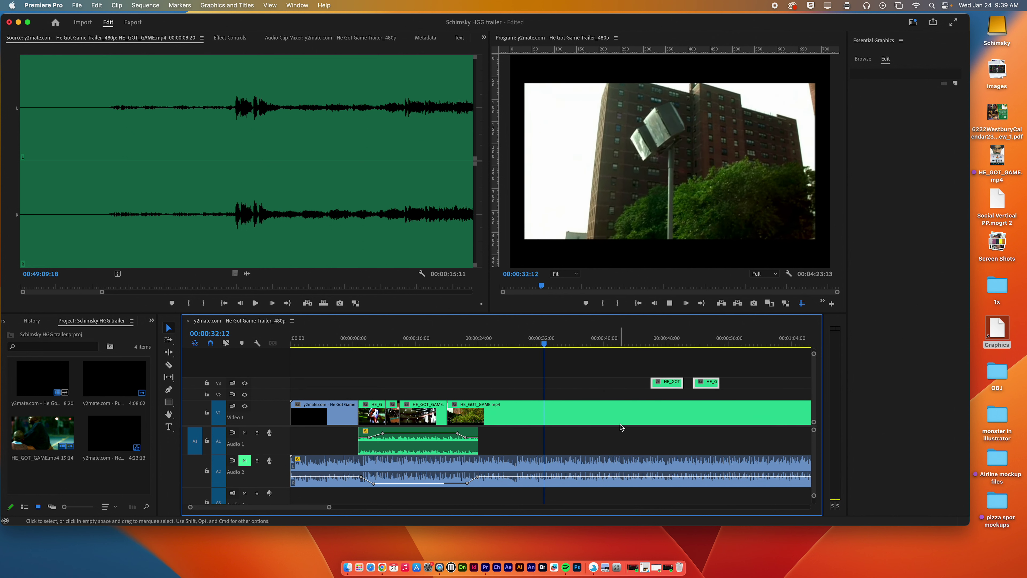
- Split the long Video 1 clip with the Razor tool at 00:00:38:19
{"action": "left_click", "coordinate": [567, 410]}
{"action": "mouse_move", "coordinate": [524, 342]}
{"action": "left_mouse_down"}
{"action": "mouse_move", "coordinate": [459, 343]}
{"action": "mouse_move", "coordinate": [530, 342]}
{"action": "mouse_move", "coordinate": [513, 343]}
{"action": "left_mouse_up"}
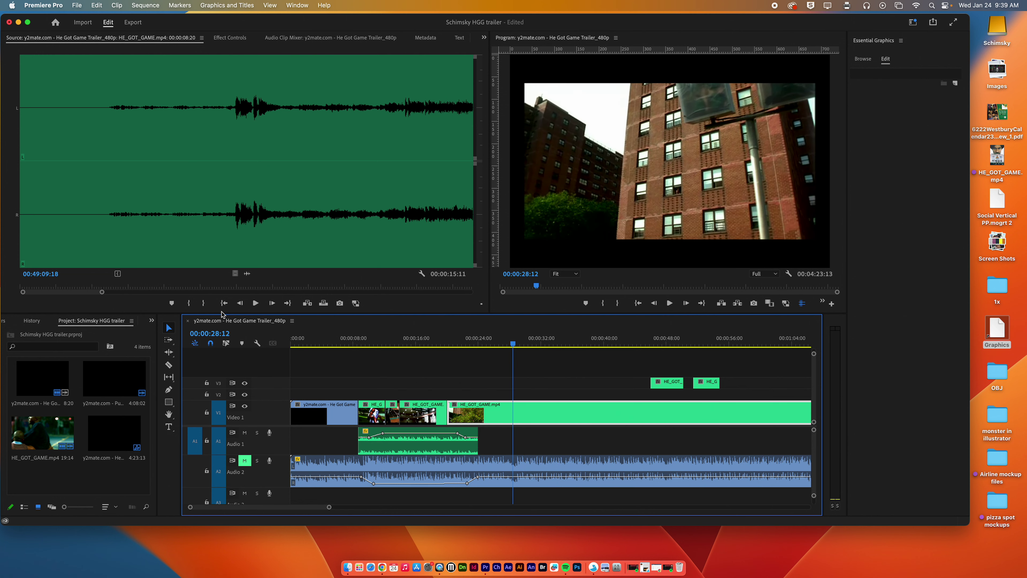
{"action": "left_click", "coordinate": [169, 366]}
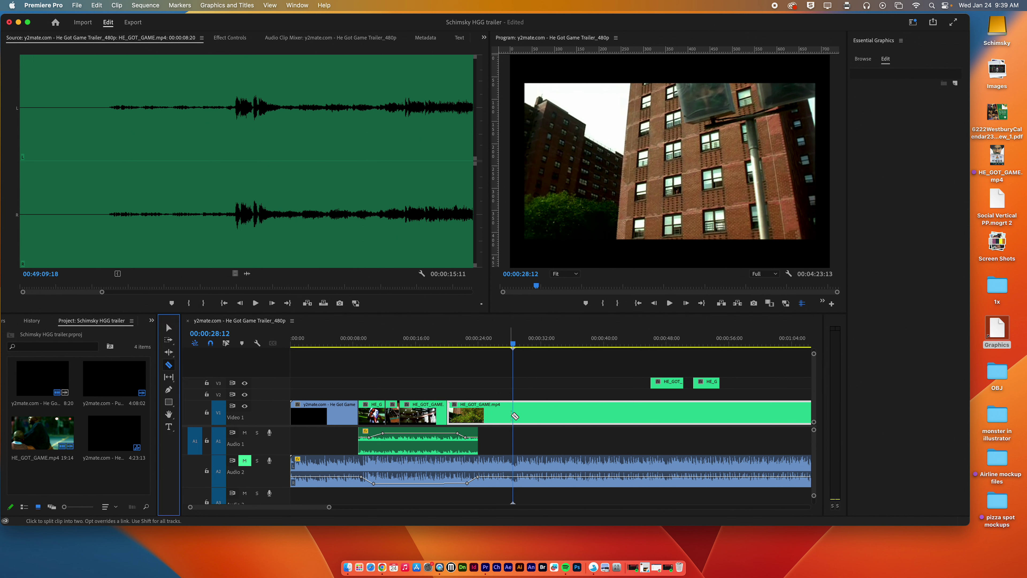
{"action": "left_click_drag", "start_coordinate": [513, 345], "coordinate": [592, 351]}
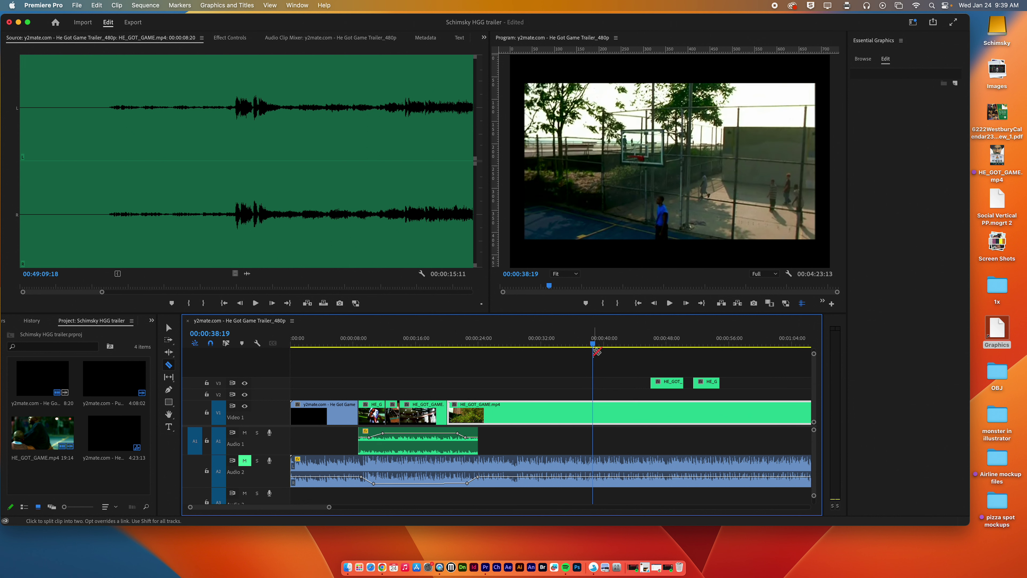
{"action": "left_click", "coordinate": [596, 412]}
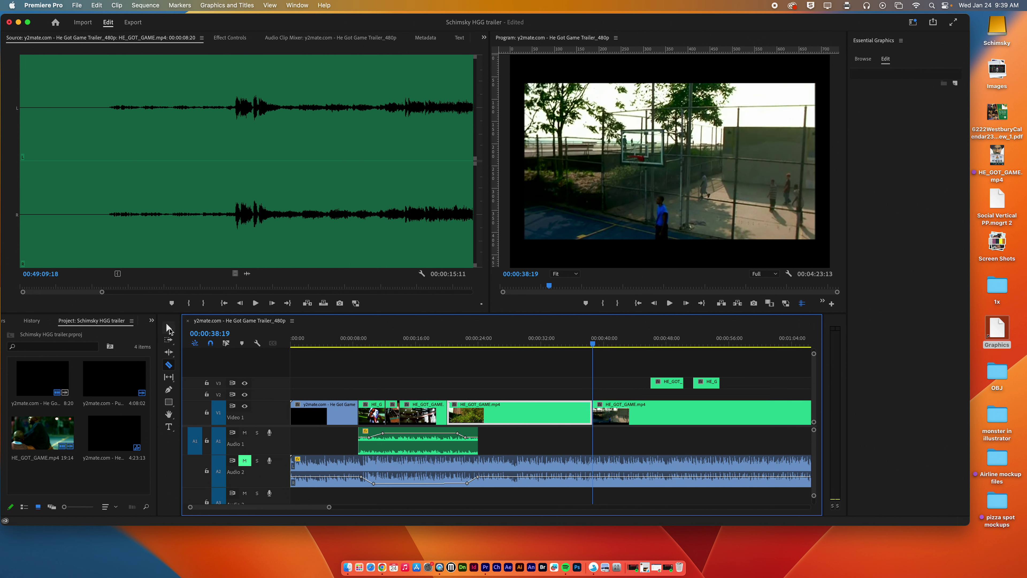
- Move the split-off building shot into Video 1 after the opening, shifting the montage and dialogue later
{"action": "left_click", "coordinate": [168, 329]}
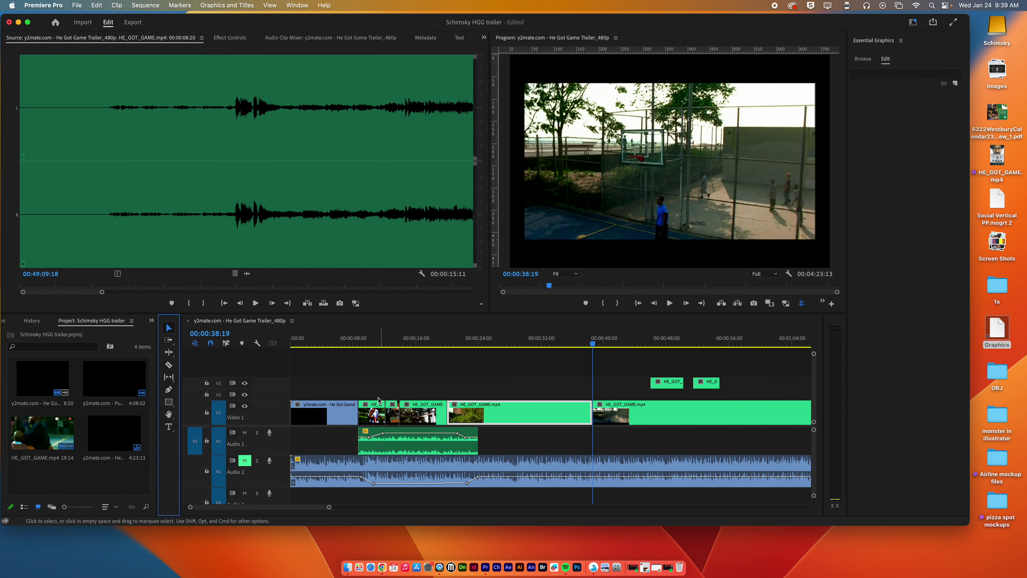
{"action": "left_click_drag", "start_coordinate": [486, 405], "coordinate": [380, 421]}
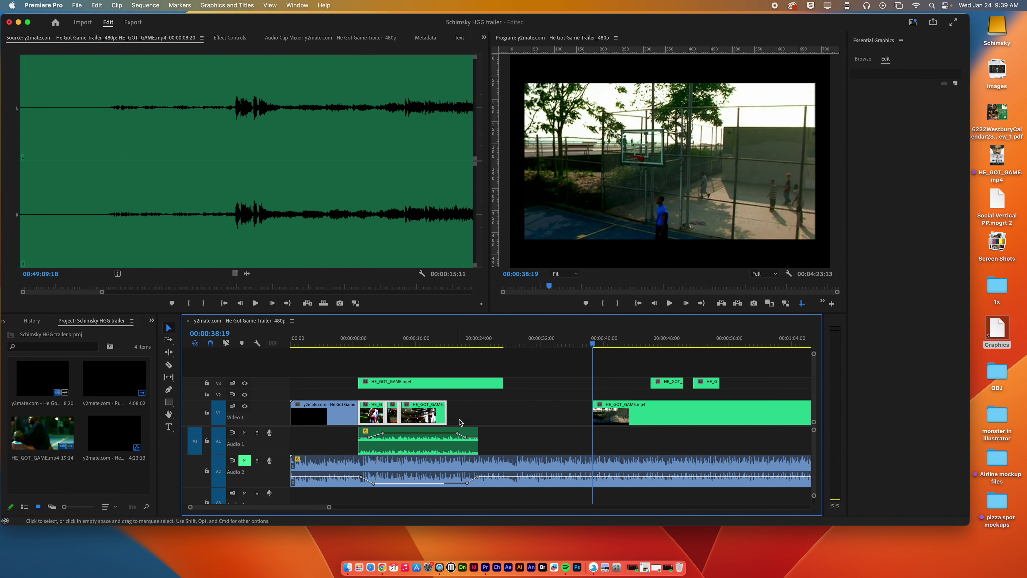
{"action": "left_click_drag", "start_coordinate": [487, 410], "coordinate": [513, 441]}
{"action": "left_click_drag", "start_coordinate": [466, 386], "coordinate": [467, 413]}
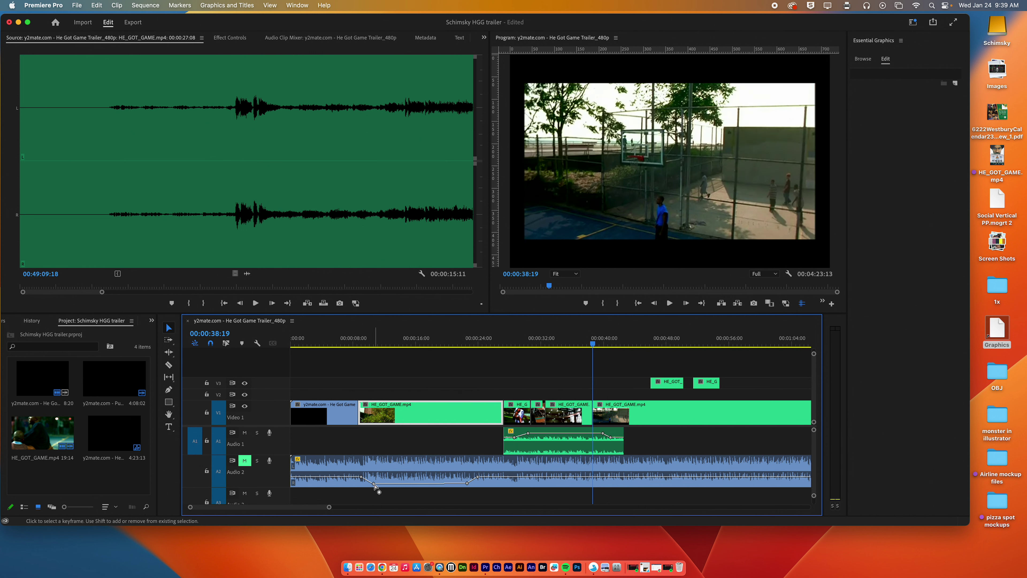
- Delete the two music dip volume keyframes on Audio 2
{"action": "left_click", "coordinate": [400, 484]}
{"action": "key", "text": "Delete"}
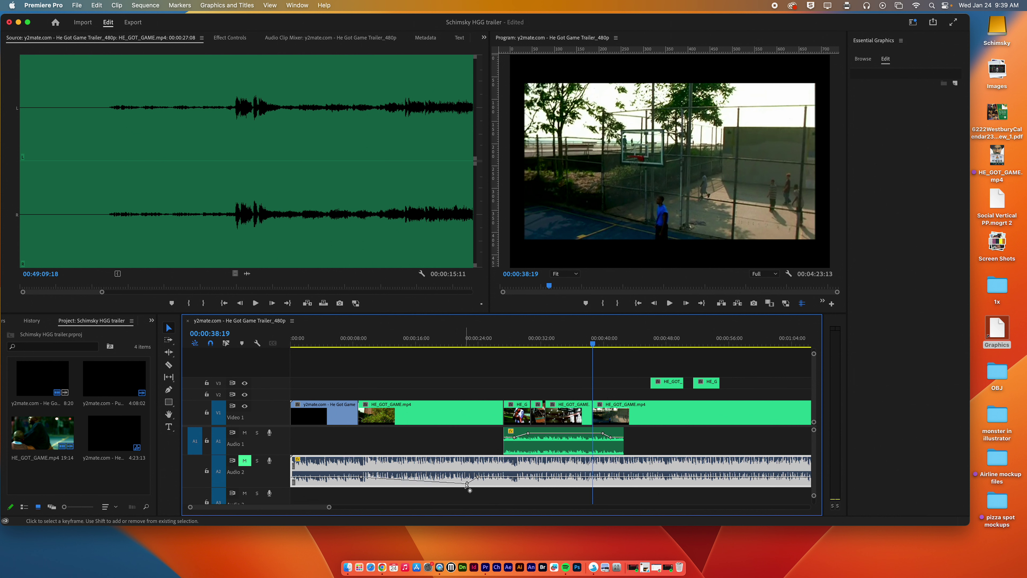
{"action": "key", "text": "Delete"}
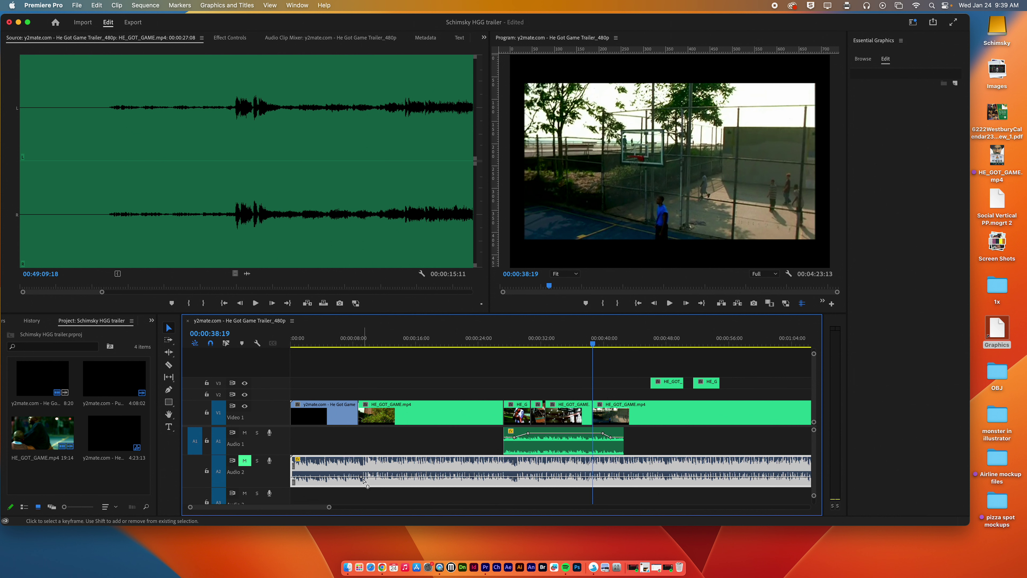
{"action": "left_click_drag", "start_coordinate": [429, 341], "coordinate": [333, 341]}
{"action": "key", "text": "space"}
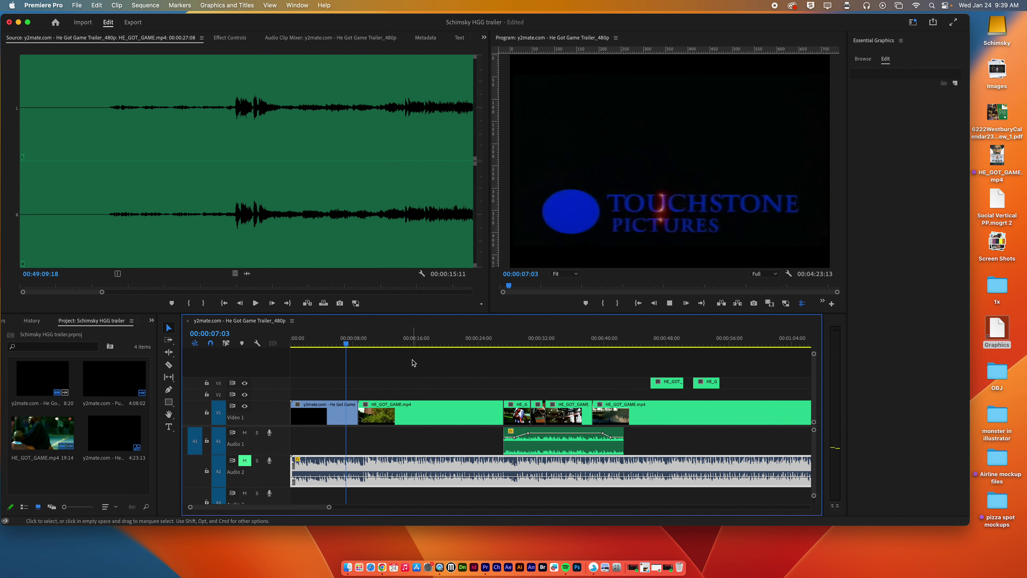
{"action": "left_click", "coordinate": [244, 460]}
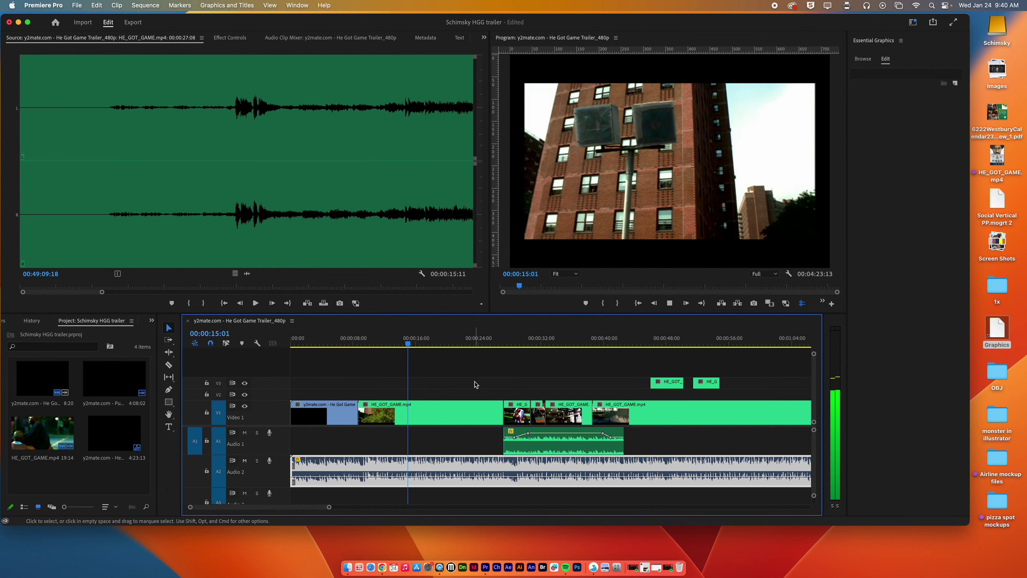
{"action": "mouse_move", "coordinate": [503, 344]}
{"action": "left_mouse_down"}
{"action": "mouse_move", "coordinate": [534, 345]}
{"action": "mouse_move", "coordinate": [481, 344]}
{"action": "mouse_move", "coordinate": [557, 344]}
{"action": "mouse_move", "coordinate": [461, 345]}
{"action": "mouse_move", "coordinate": [485, 344]}
{"action": "left_mouse_up"}
{"action": "key", "text": "space"}
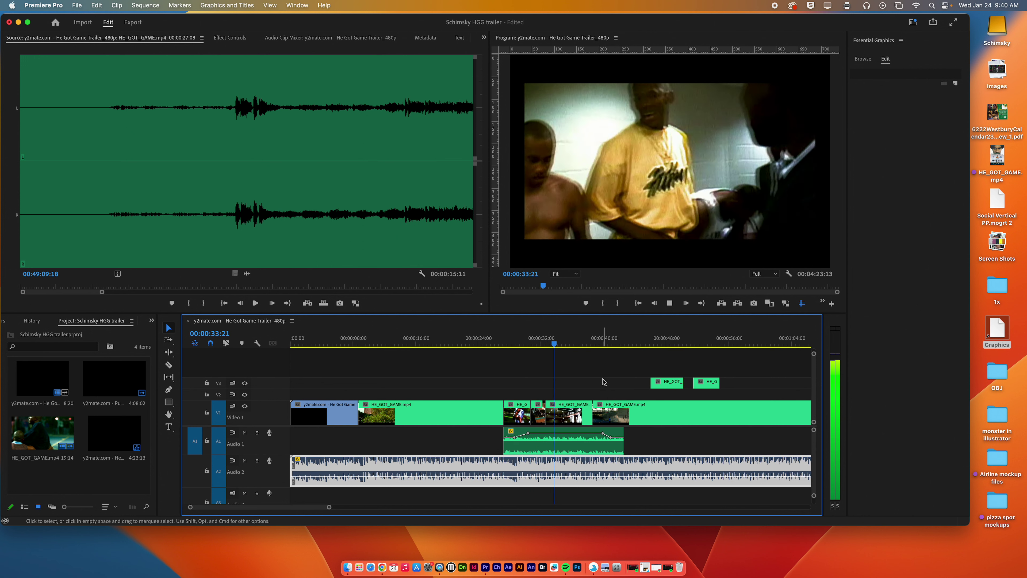
{"action": "key", "text": "space"}
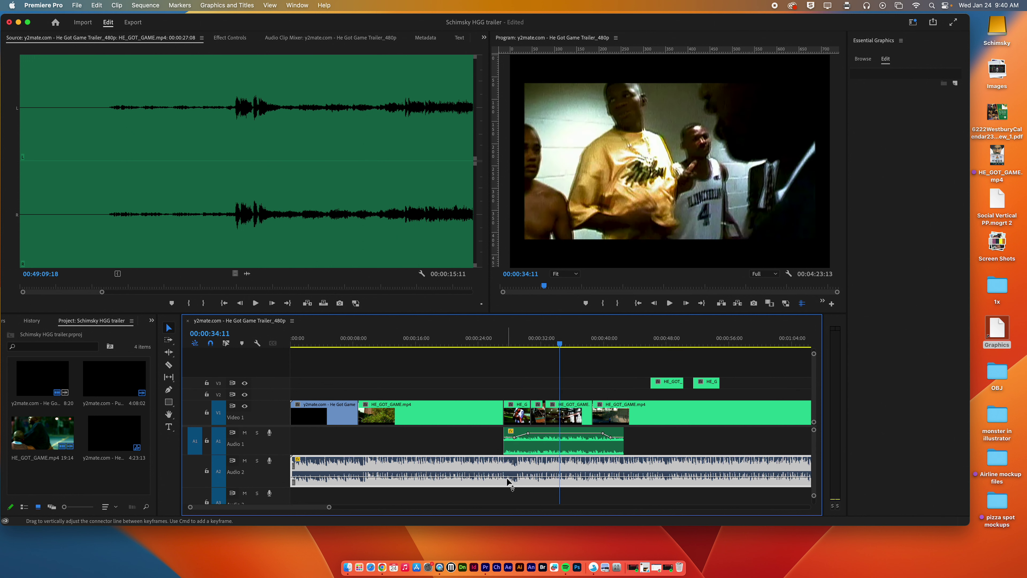
- With the Pen tool, add Audio 2 volume keyframes and pull them down to about -15 dB
{"action": "left_click", "coordinate": [169, 389]}
{"action": "left_click", "coordinate": [506, 477]}
{"action": "left_click_drag", "start_coordinate": [603, 478], "coordinate": [601, 483]}
{"action": "left_click", "coordinate": [522, 477]}
{"action": "left_click_drag", "start_coordinate": [521, 477], "coordinate": [522, 483]}
- Play back the music dip from about 25 seconds, then return to the Selection tool
{"action": "left_click_drag", "start_coordinate": [518, 344], "coordinate": [489, 346]}
{"action": "key", "text": "space"}
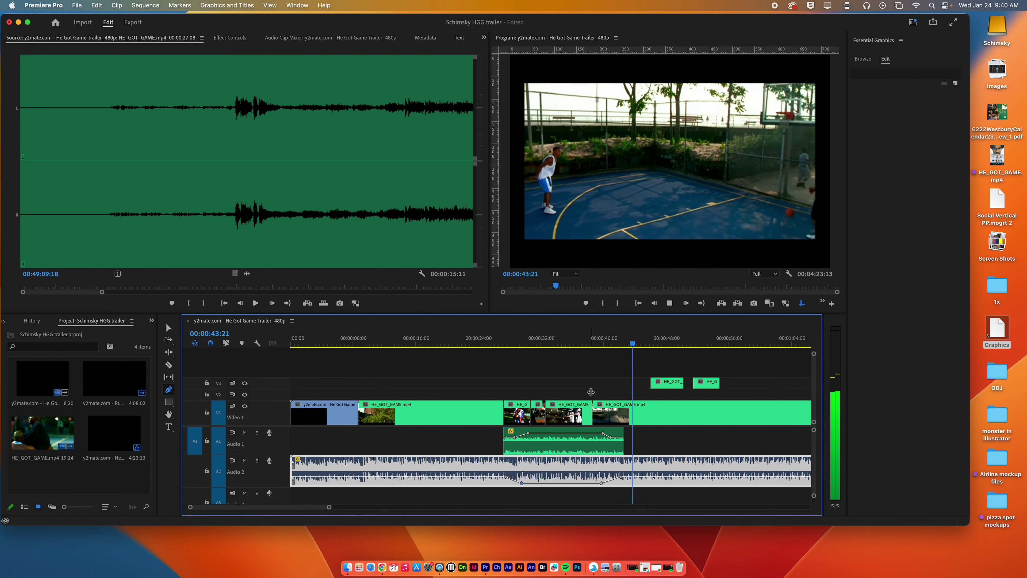
{"action": "key", "text": "space"}
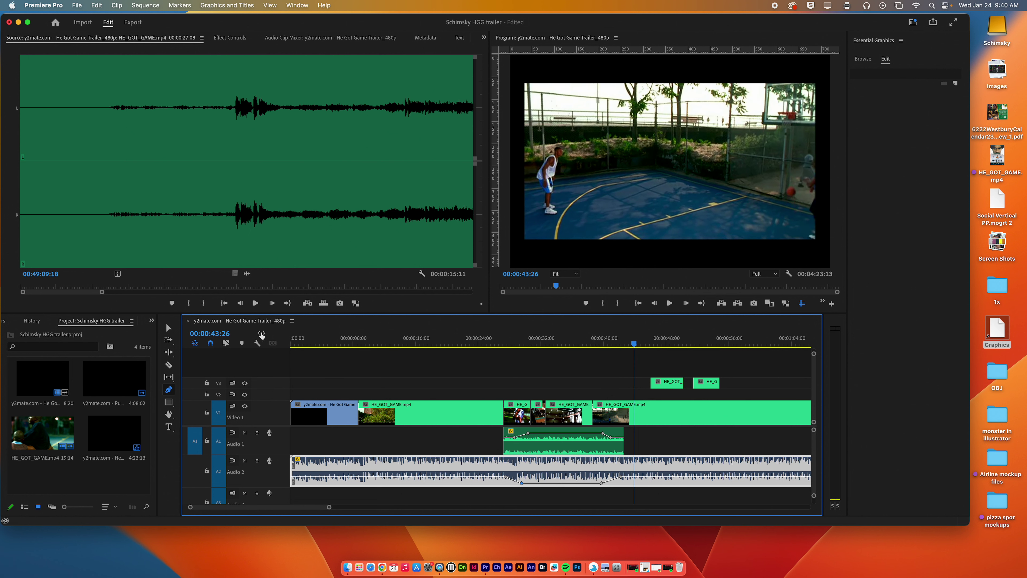
{"action": "left_click", "coordinate": [169, 328]}
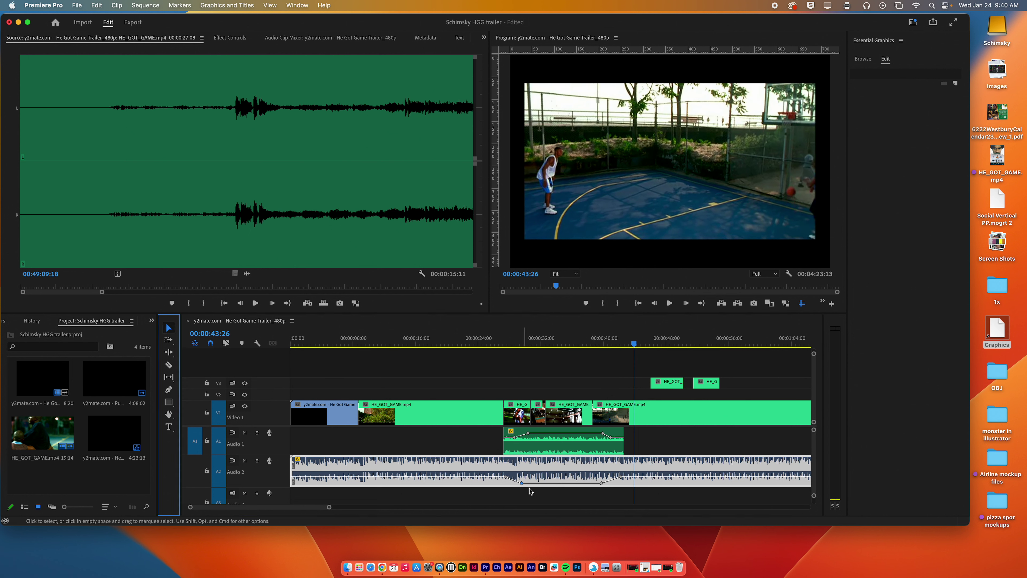
{"action": "left_click_drag", "start_coordinate": [329, 507], "coordinate": [434, 511]}
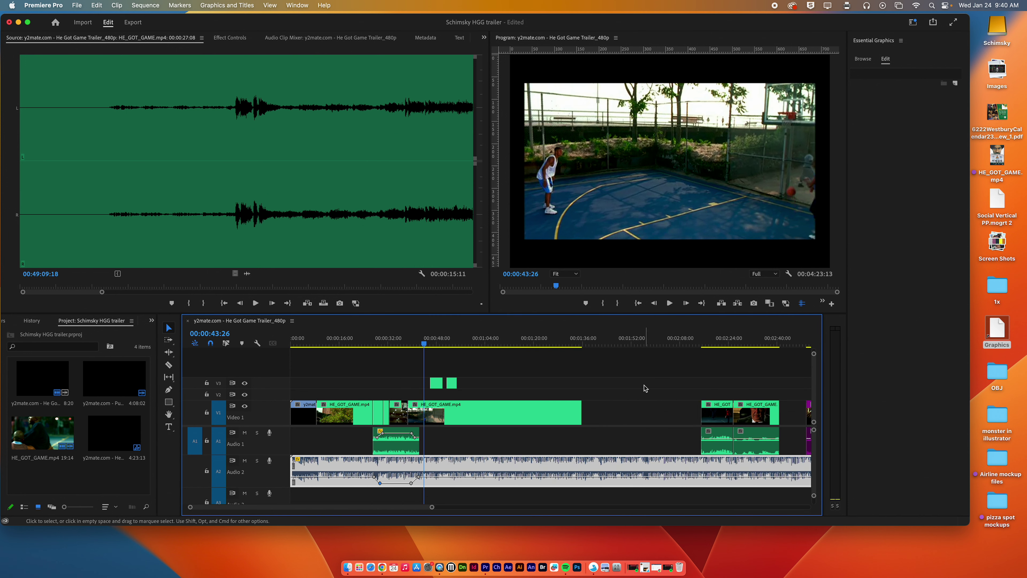
- Deselect the Audio 2 clip and choose Rate Stretch Tool (R) from the Ripple Edit flyout
{"action": "left_click", "coordinate": [599, 372]}
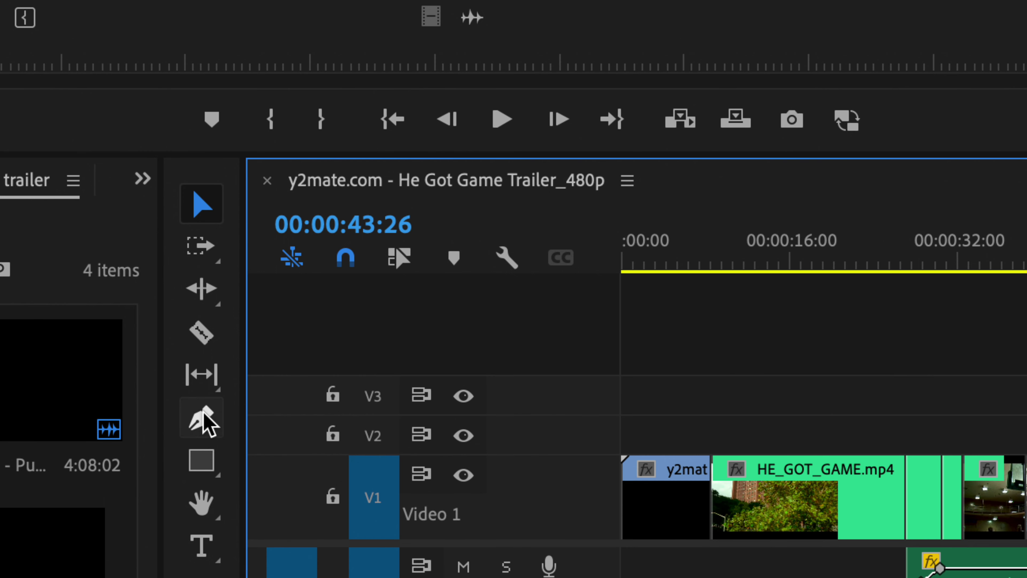
{"action": "left_click", "coordinate": [199, 289]}
{"action": "left_click", "coordinate": [199, 290]}
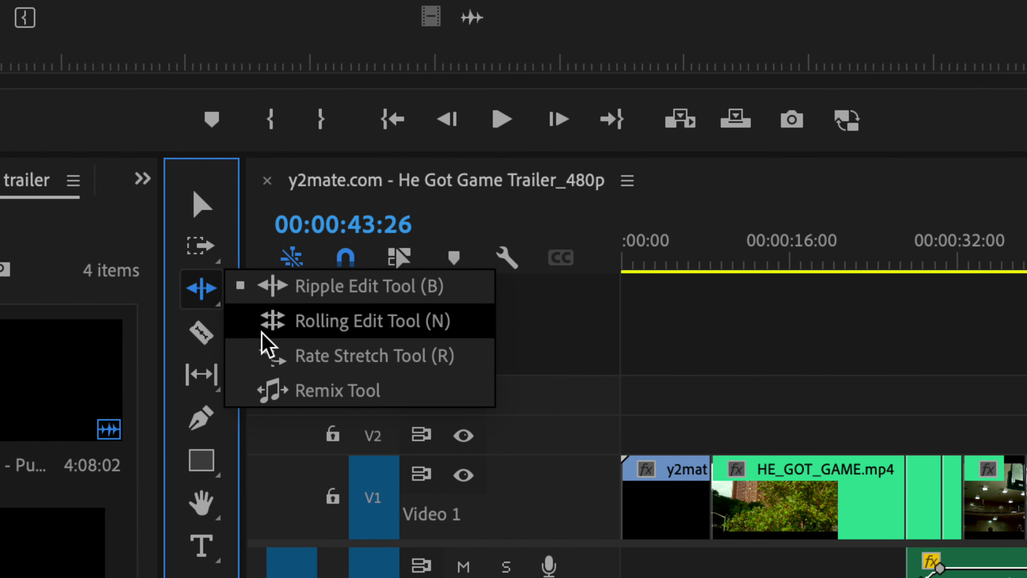
{"action": "left_click", "coordinate": [275, 356]}
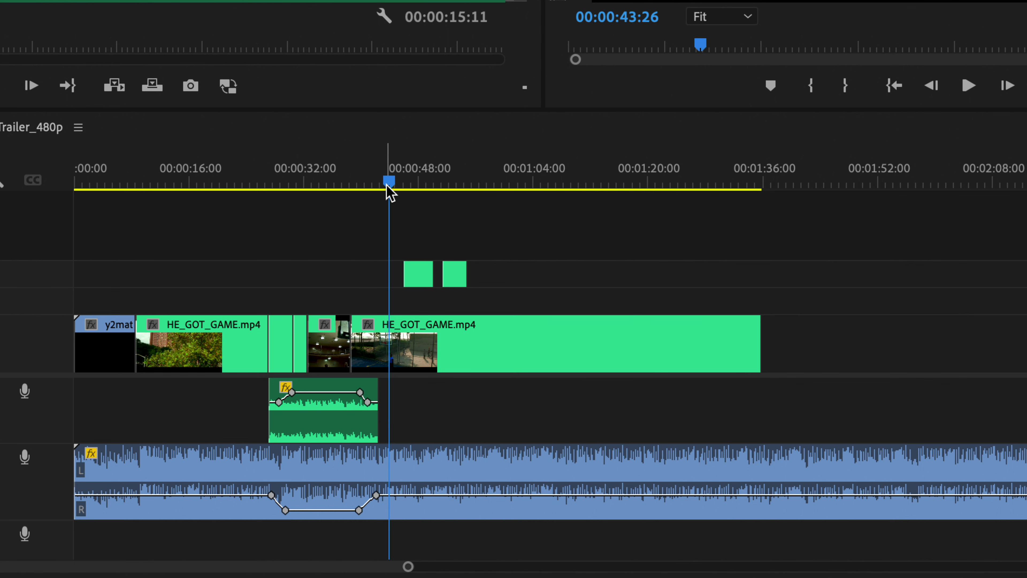
- Scrub to around 41 seconds and move the two V3 clips later in the timeline
{"action": "left_click", "coordinate": [360, 186]}
{"action": "mouse_move", "coordinate": [362, 191]}
{"action": "left_mouse_down"}
{"action": "mouse_move", "coordinate": [381, 192]}
{"action": "mouse_move", "coordinate": [373, 188]}
{"action": "left_mouse_up"}
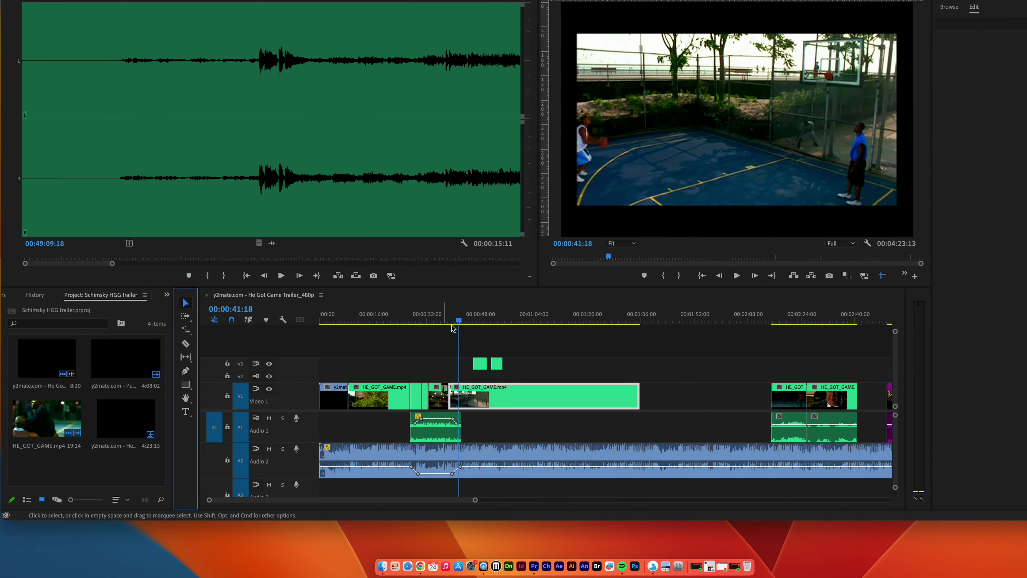
{"action": "left_click_drag", "start_coordinate": [463, 327], "coordinate": [674, 368]}
- Razor-cut the long V1 clip at the playhead, move the split-off piece later, and play the new cut
{"action": "mouse_move", "coordinate": [466, 320]}
{"action": "left_mouse_down"}
{"action": "mouse_move", "coordinate": [452, 322]}
{"action": "mouse_move", "coordinate": [478, 325]}
{"action": "left_mouse_up"}
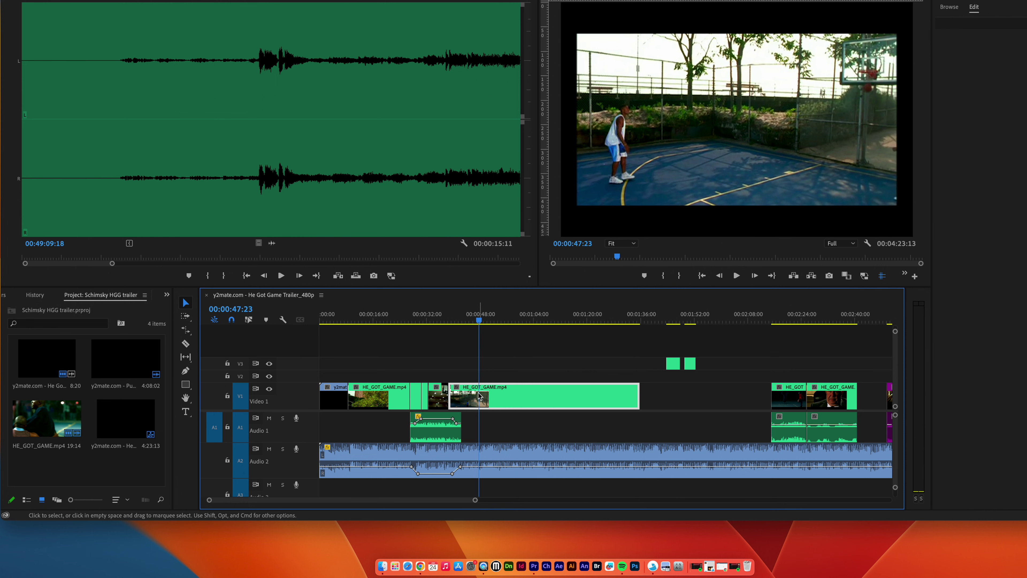
{"action": "left_click", "coordinate": [185, 343]}
{"action": "left_click", "coordinate": [481, 391]}
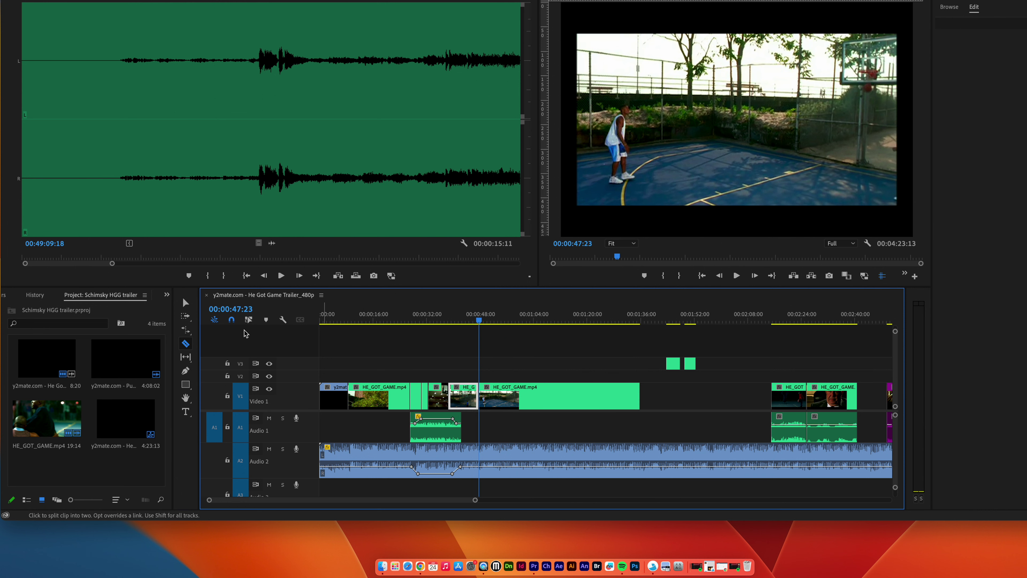
{"action": "key", "text": "v"}
{"action": "left_click_drag", "start_coordinate": [565, 401], "coordinate": [466, 398]}
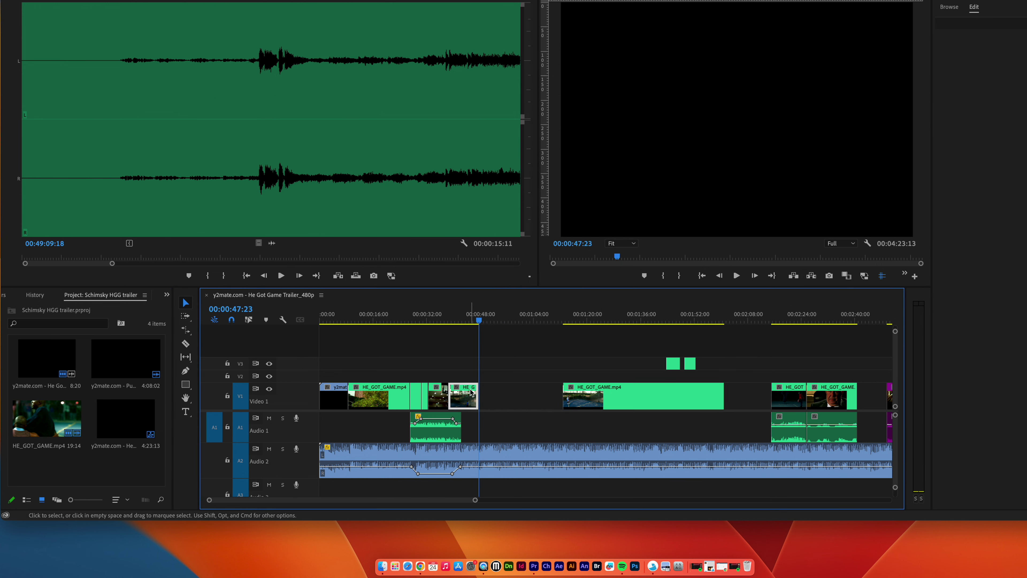
{"action": "left_click_drag", "start_coordinate": [475, 501], "coordinate": [369, 501]}
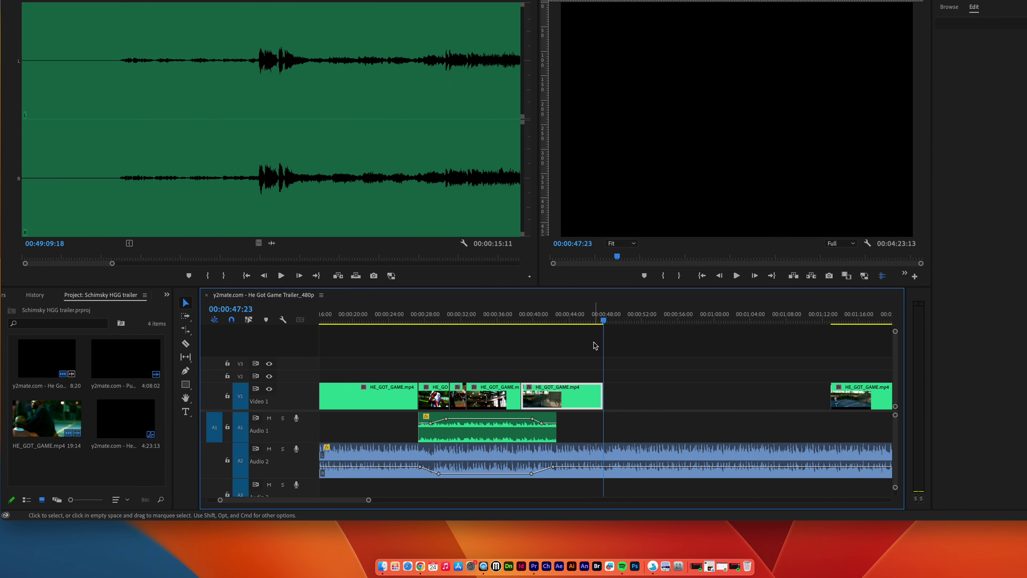
{"action": "left_click_drag", "start_coordinate": [604, 321], "coordinate": [524, 325]}
{"action": "key", "text": "space"}
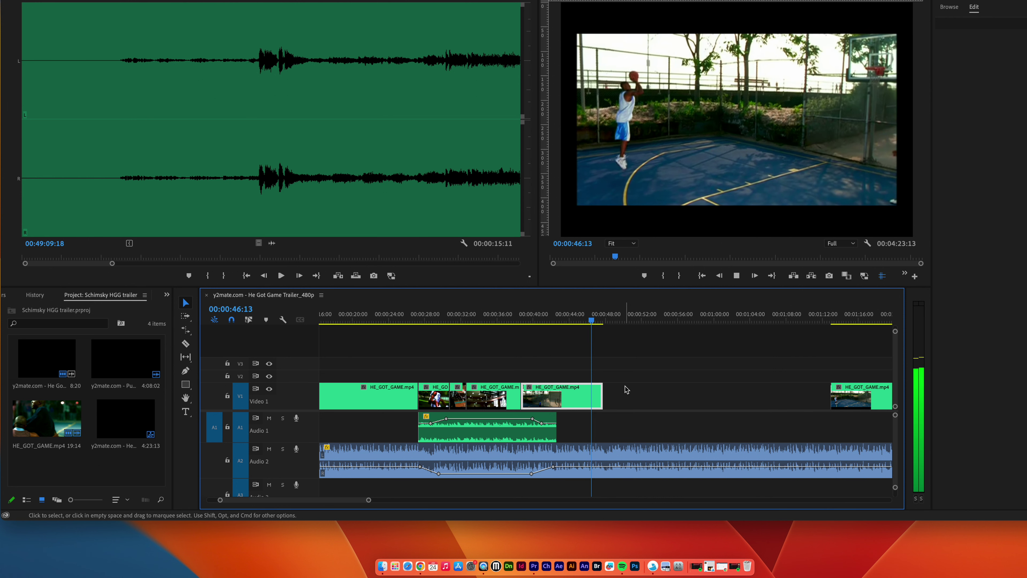
{"action": "key", "text": "space"}
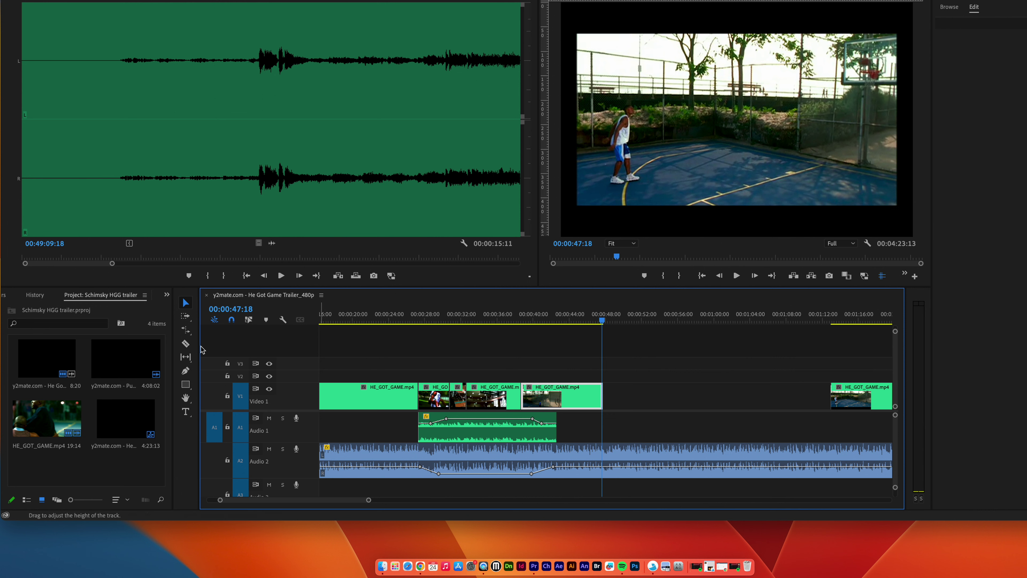
- Rate-stretch the V1 court clip to a 00:00:04:00 duration, speeding it up
{"action": "left_click", "coordinate": [184, 330]}
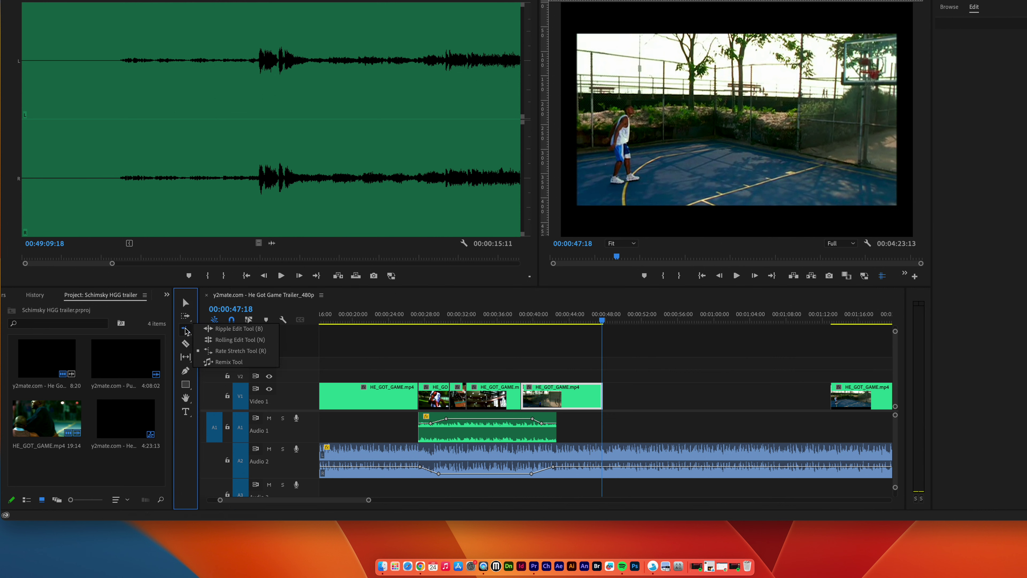
{"action": "left_click", "coordinate": [241, 350]}
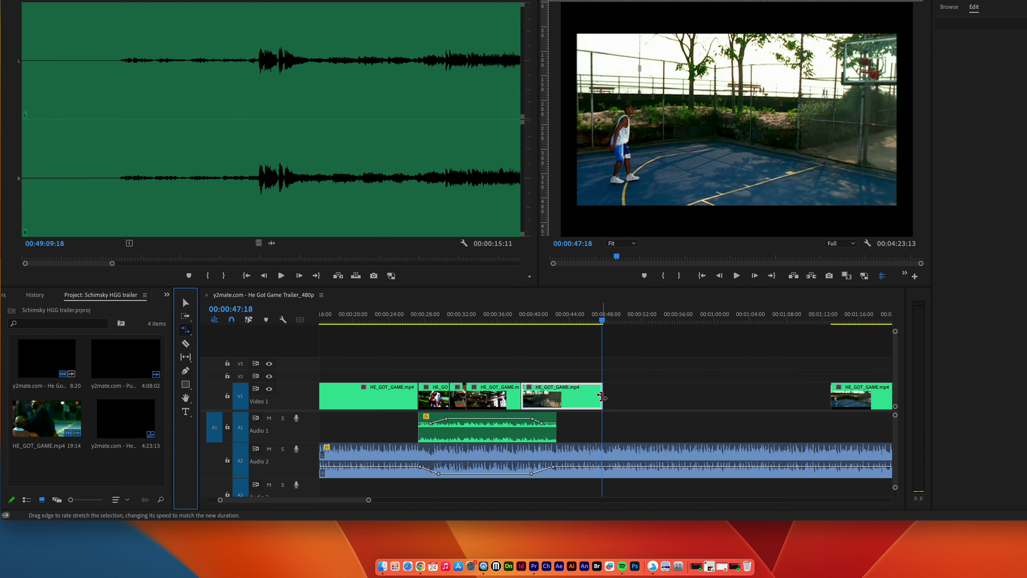
{"action": "left_click_drag", "start_coordinate": [601, 397], "coordinate": [555, 398]}
{"action": "left_click_drag", "start_coordinate": [555, 398], "coordinate": [556, 398]}
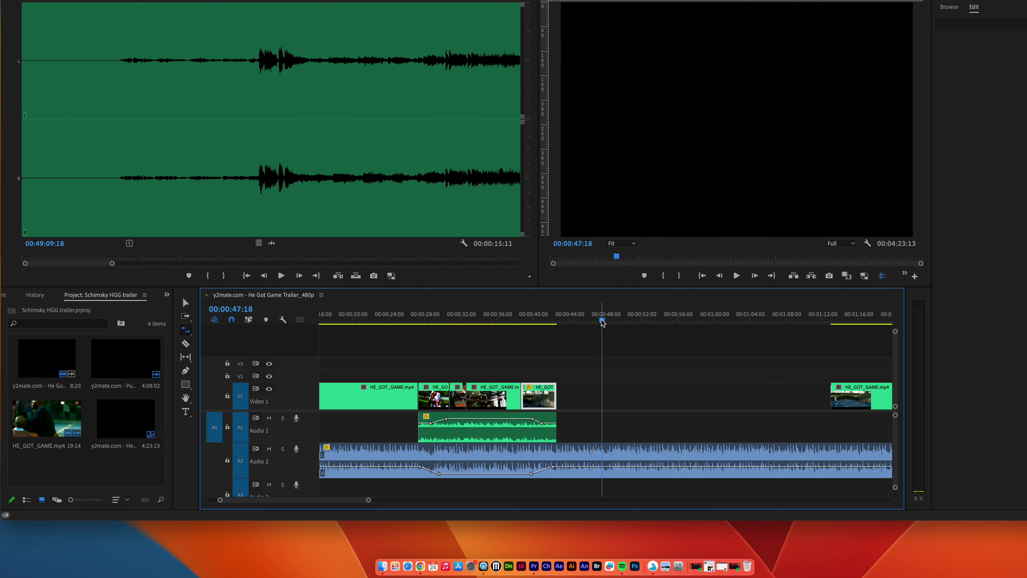
- Play the retimed court clip backward and replay its end to review it
{"action": "key", "text": "Up"}
{"action": "key", "text": "Up"}
{"action": "key", "text": "j"}
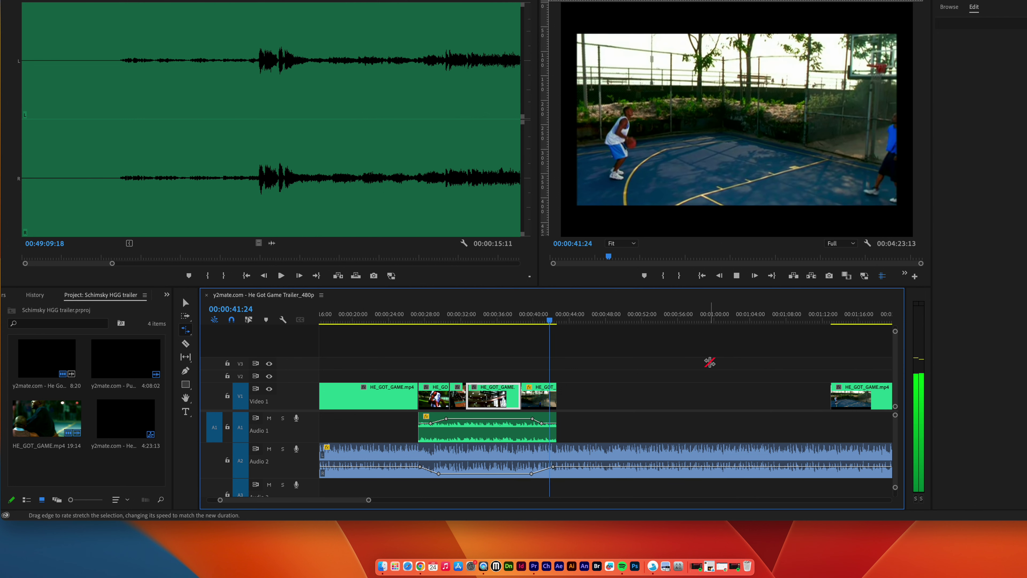
{"action": "key", "text": "space"}
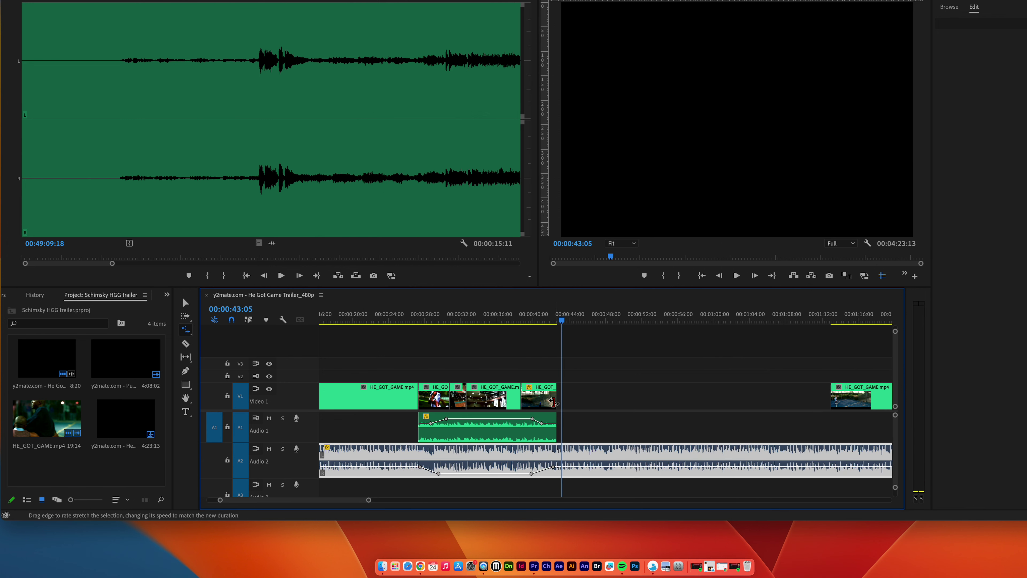
{"action": "key", "text": "j"}
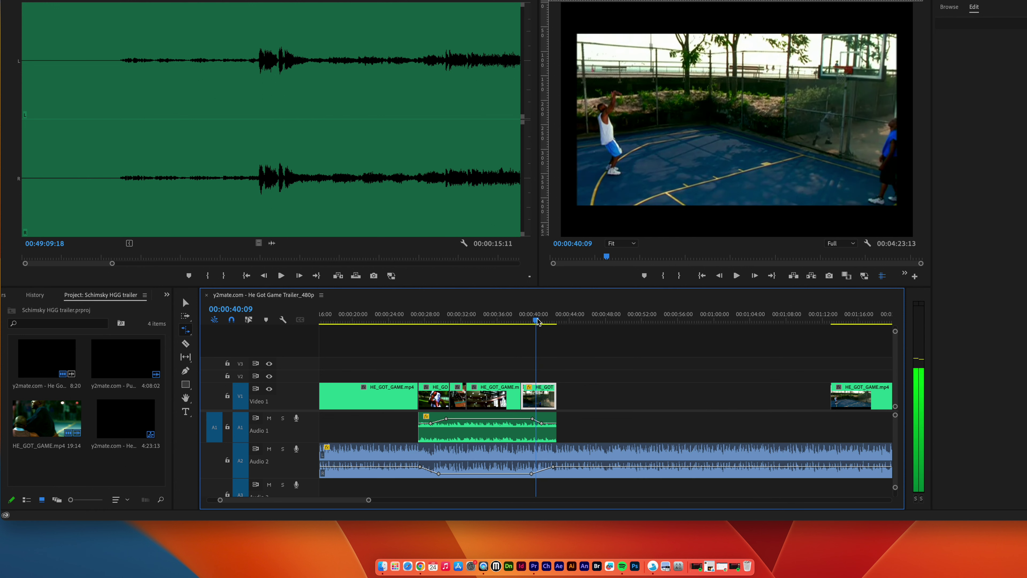
{"action": "left_click_drag", "start_coordinate": [558, 326], "coordinate": [602, 342]}
{"action": "left_click_drag", "start_coordinate": [603, 393], "coordinate": [717, 393]}
{"action": "key", "text": "j"}
{"action": "key", "text": "j"}
{"action": "key", "text": "l"}
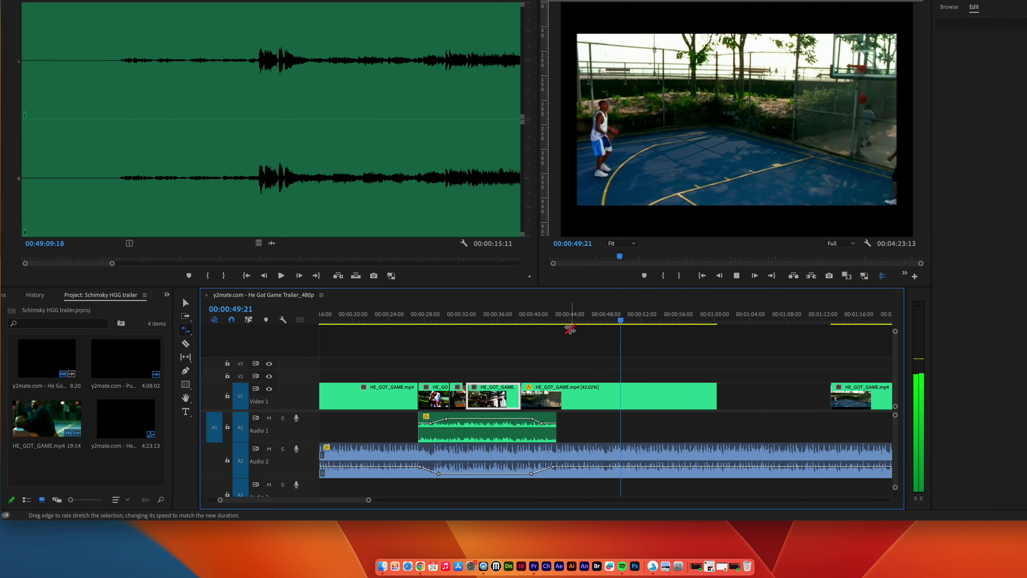
{"action": "key", "text": "space"}
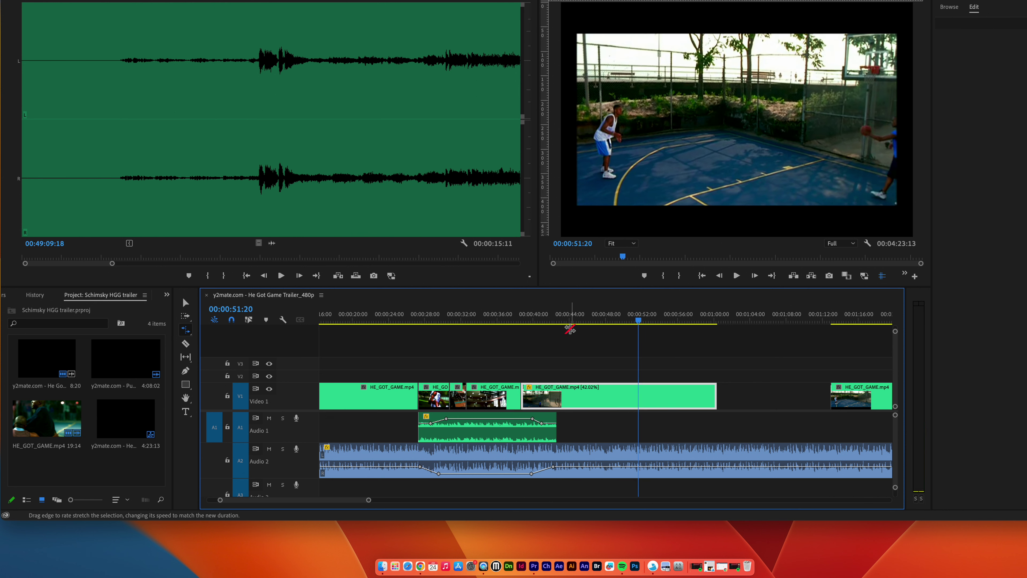
{"action": "key", "text": "super+z"}
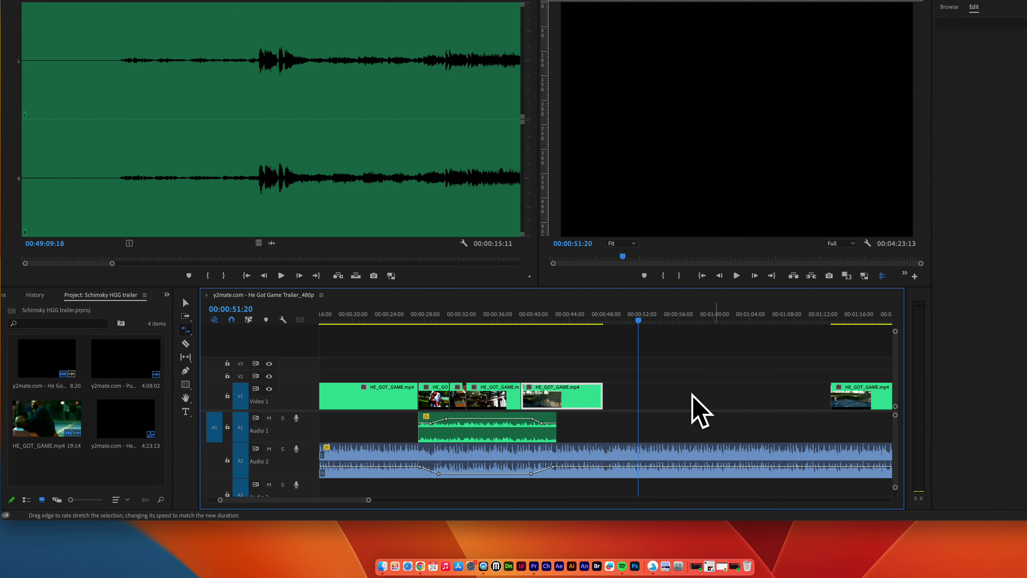
- Ripple Delete the empty V1 gap, then bring up the How to Make a Movie Trailer doc in Chrome
{"action": "right_click", "coordinate": [712, 398]}
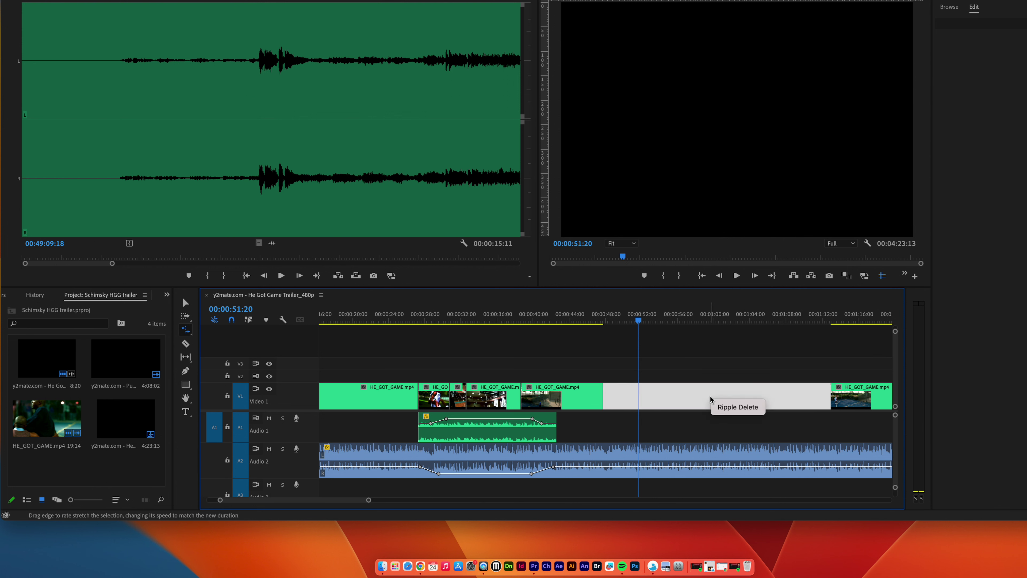
{"action": "left_click", "coordinate": [733, 408]}
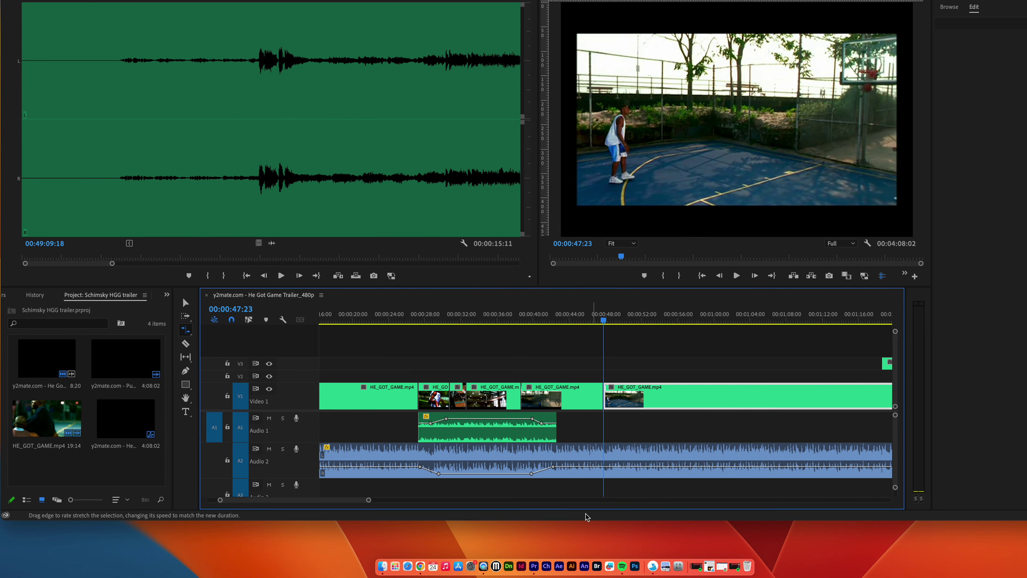
{"action": "left_click", "coordinate": [420, 566]}
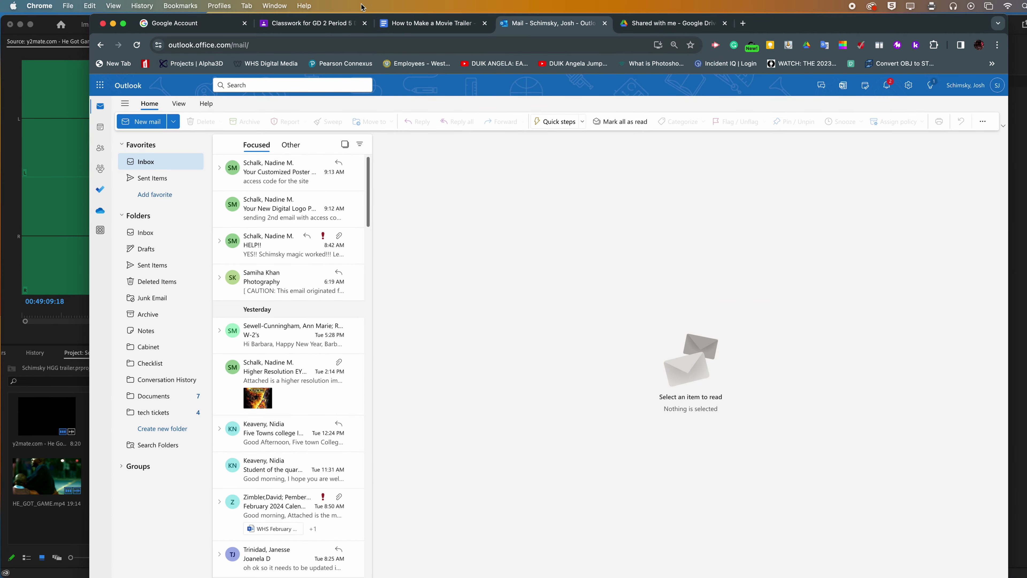
{"action": "left_click", "coordinate": [401, 23]}
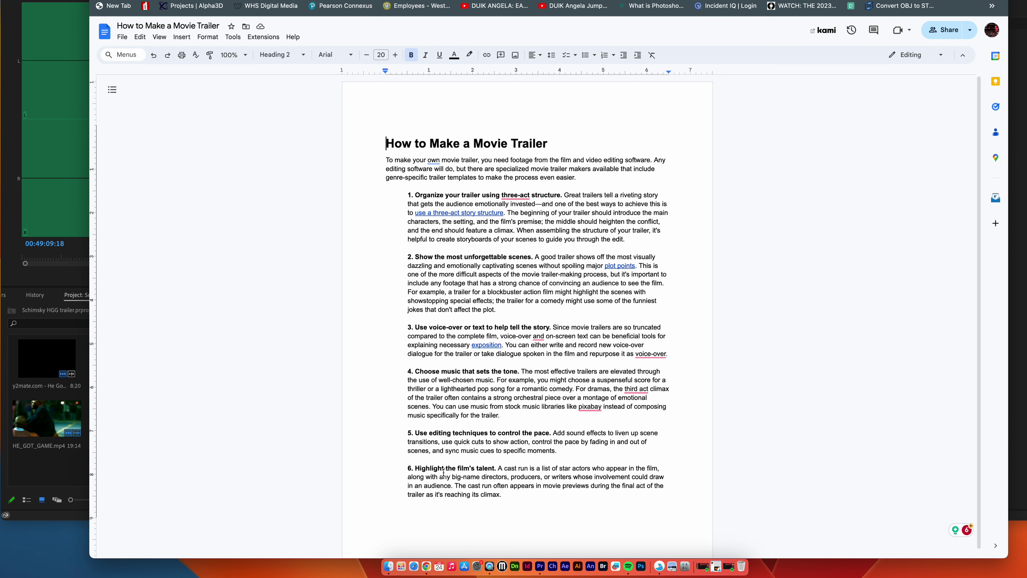
{"action": "left_click", "coordinate": [416, 467]}
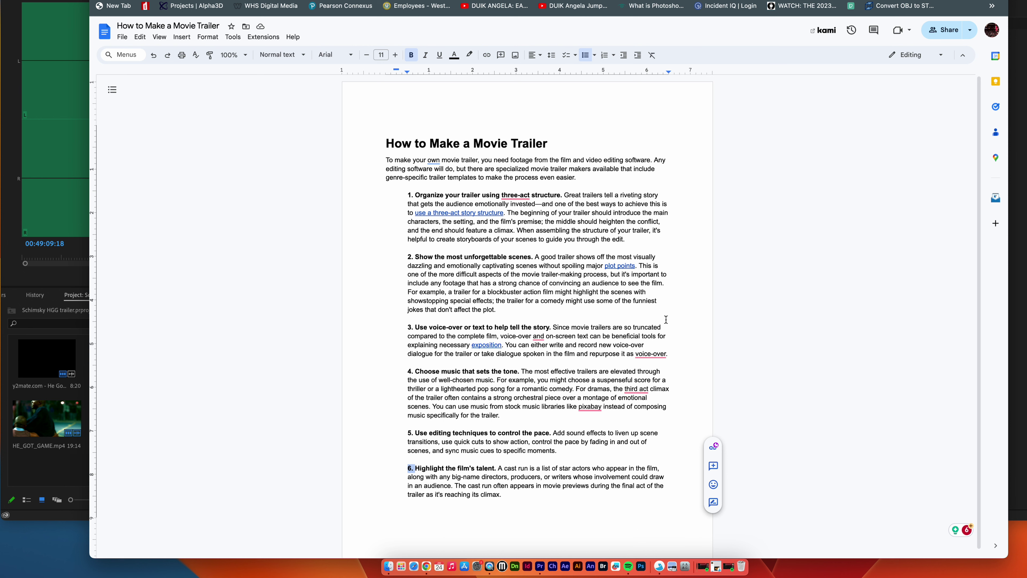
{"action": "mouse_move", "coordinate": [518, 470]}
{"action": "left_mouse_down"}
{"action": "mouse_move", "coordinate": [665, 473]}
{"action": "mouse_move", "coordinate": [577, 489]}
{"action": "mouse_move", "coordinate": [578, 477]}
{"action": "mouse_move", "coordinate": [642, 487]}
{"action": "mouse_move", "coordinate": [510, 488]}
{"action": "left_mouse_up"}
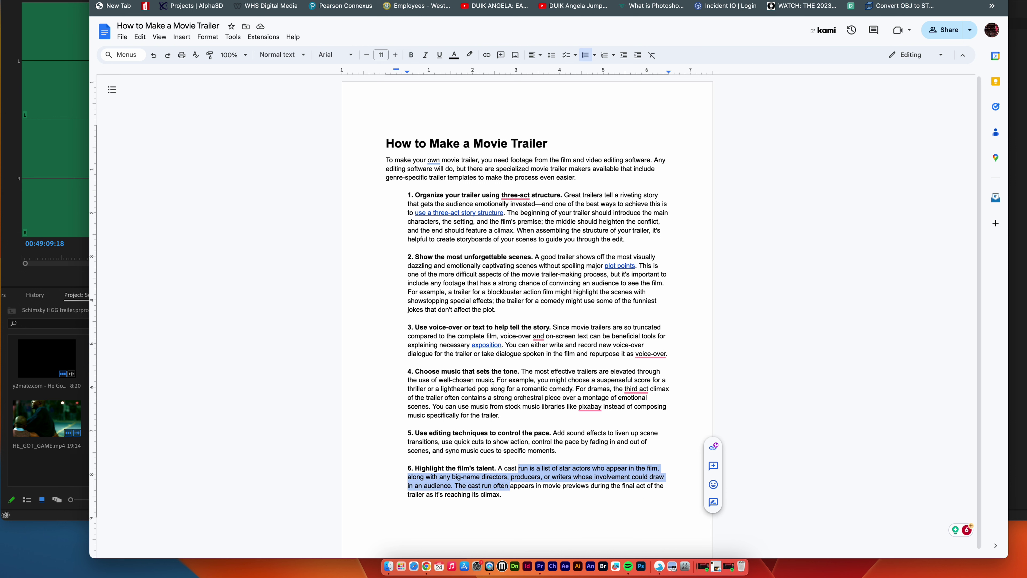